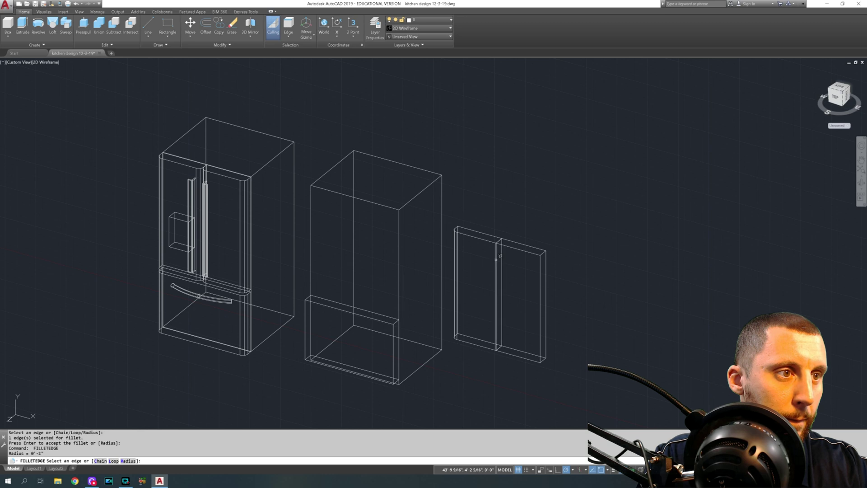
Step: Fillet the remaining front vertical edges of the two detached fridge doors with a 2-inch radius
left_click(497, 258)
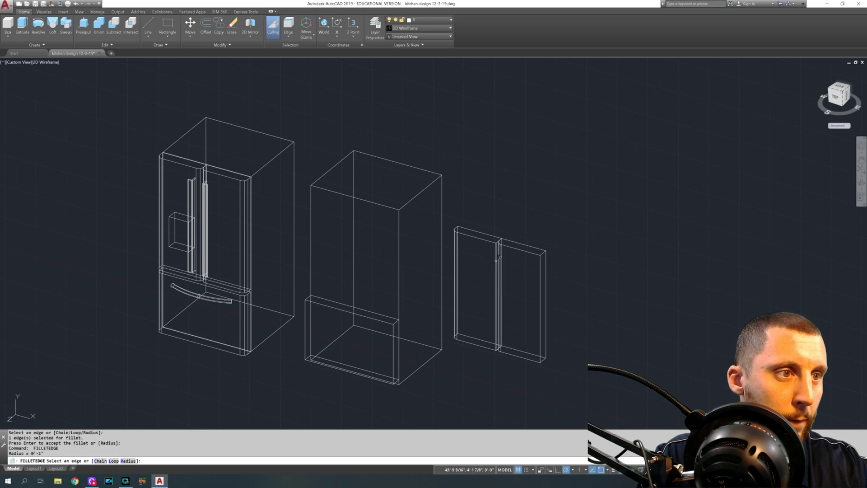
key("Return")
key("Return")
key("Return")
left_click(541, 270)
key("Return")
key("Return")
Step: Fillet both front vertical edges of the freezer drawer front with the same 2-inch radius
middle_click_drag(563, 276, 589, 239)
key("Return")
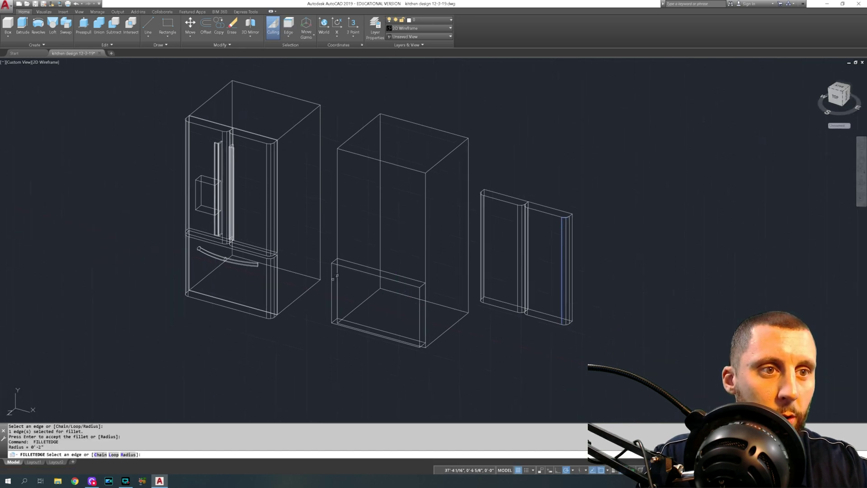
left_click(332, 280)
left_click(421, 294)
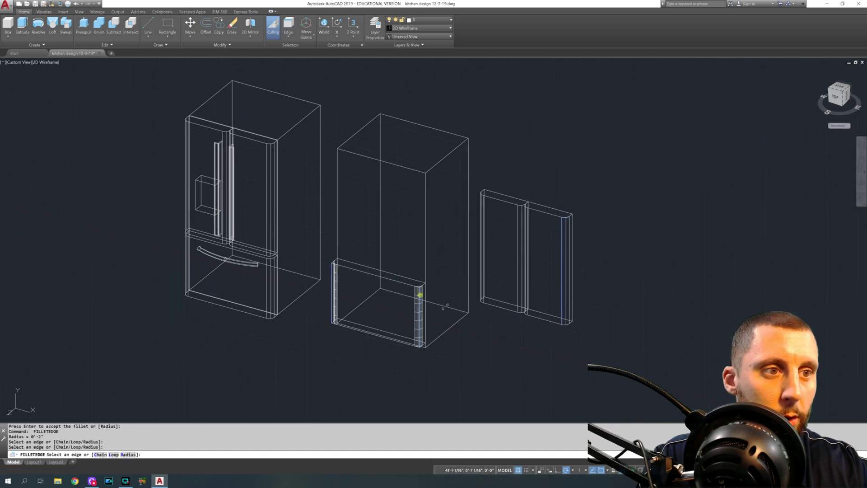
key("Return")
key("Return")
Step: Move the two filleted doors 5' sideways onto the front of the new fridge body
left_click(575, 225)
left_click(497, 274)
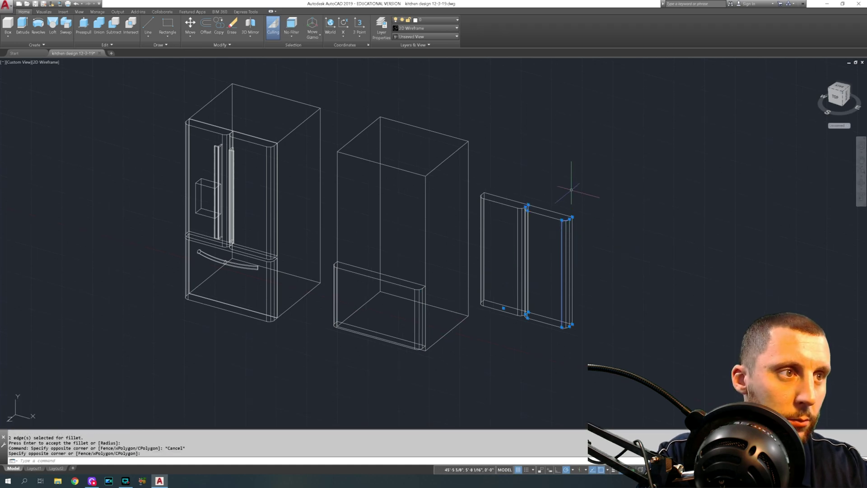
left_click(507, 237)
left_click(571, 191)
type("m")
key("Return")
left_click(659, 241)
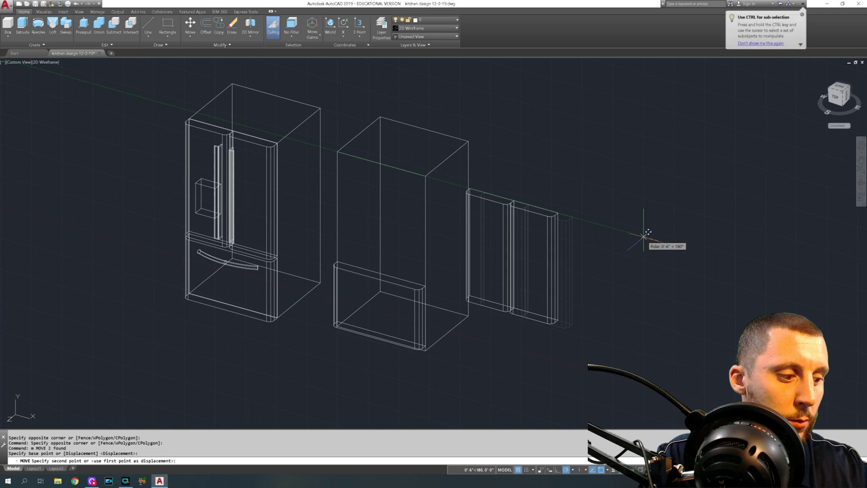
key("Return")
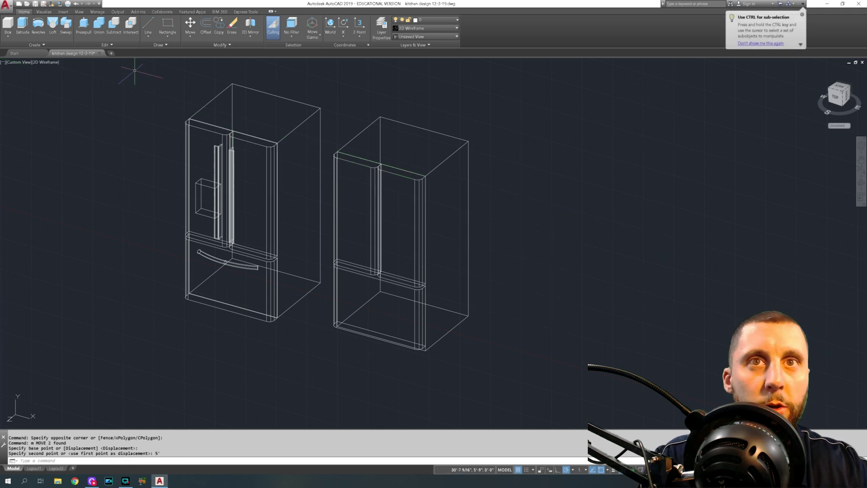
Step: Set the visual style to Conceptual and move both doors and the drawer front 0.5 inch forward from the fridge body
left_click(50, 61)
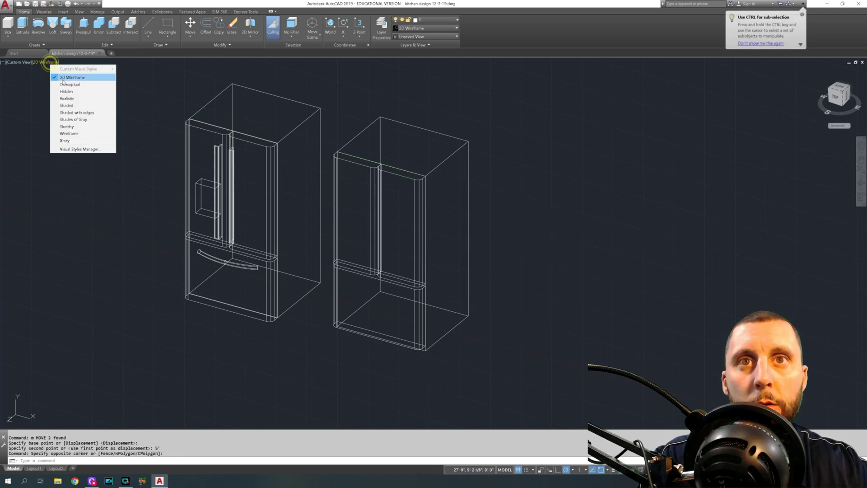
left_click(70, 82)
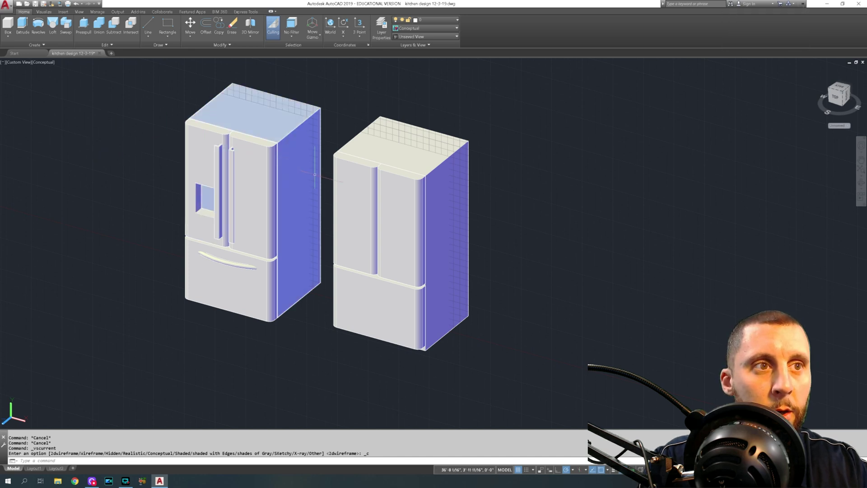
left_click(394, 194)
left_click(363, 195)
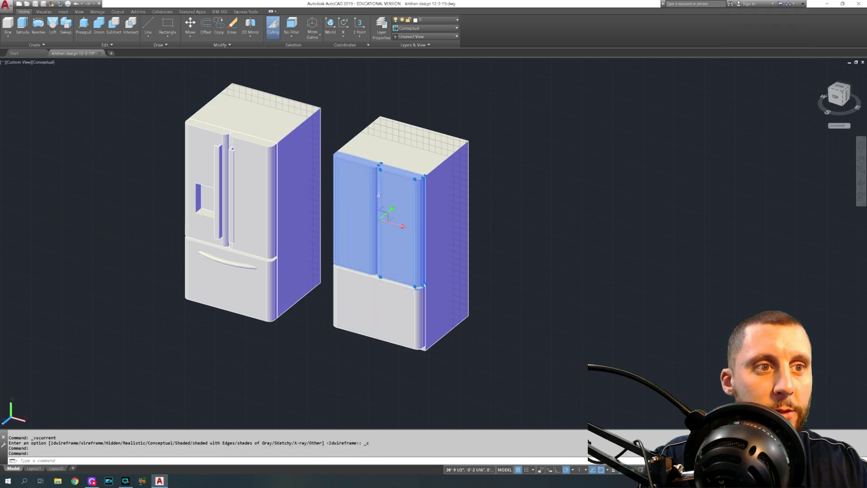
left_click(375, 316)
type("m")
key("Return")
left_click(577, 180)
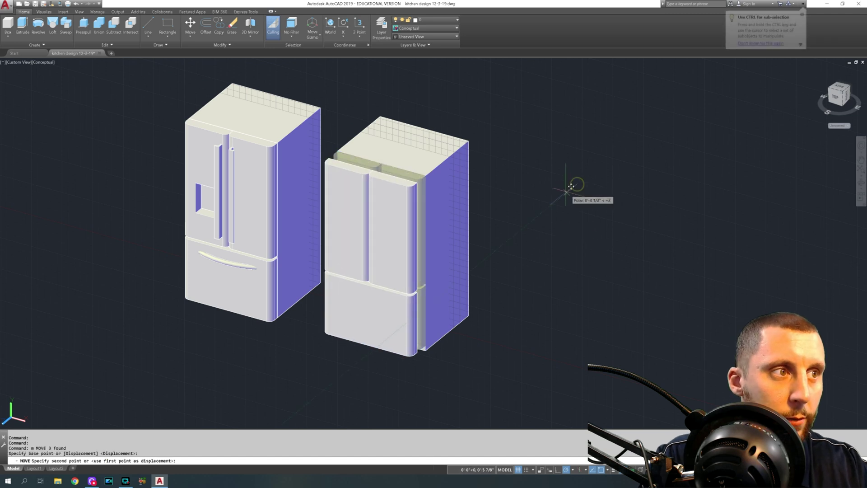
type(".5")
key("Return")
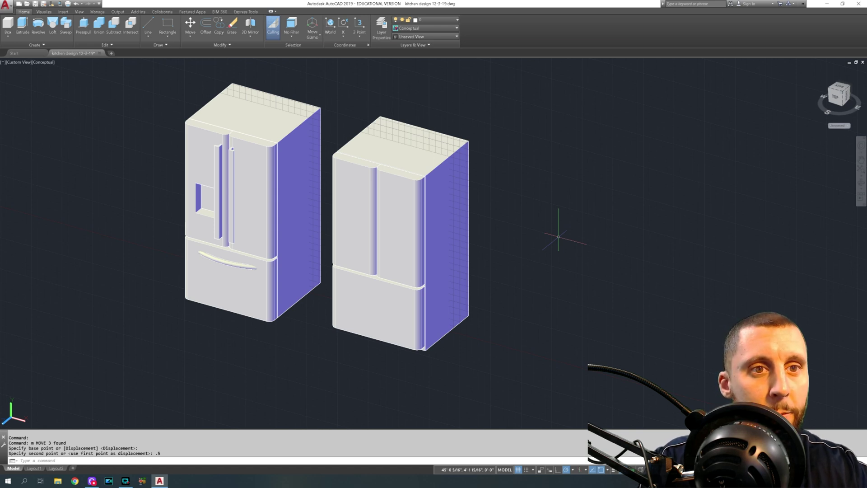
Step: Move the ceiling slab 50' along the X direction, off the kitchen room
scroll(557, 226, "down", 3)
scroll(365, 228, "up", 1)
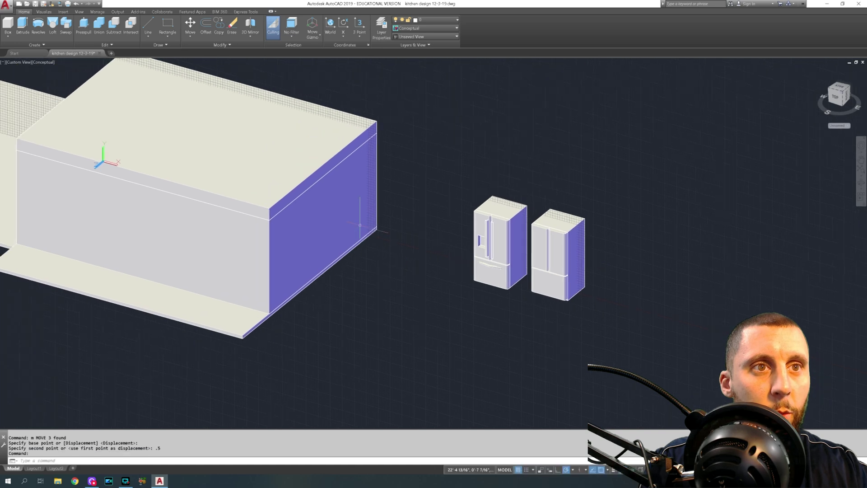
left_click(296, 167)
type("m")
key("Return")
left_click(429, 136)
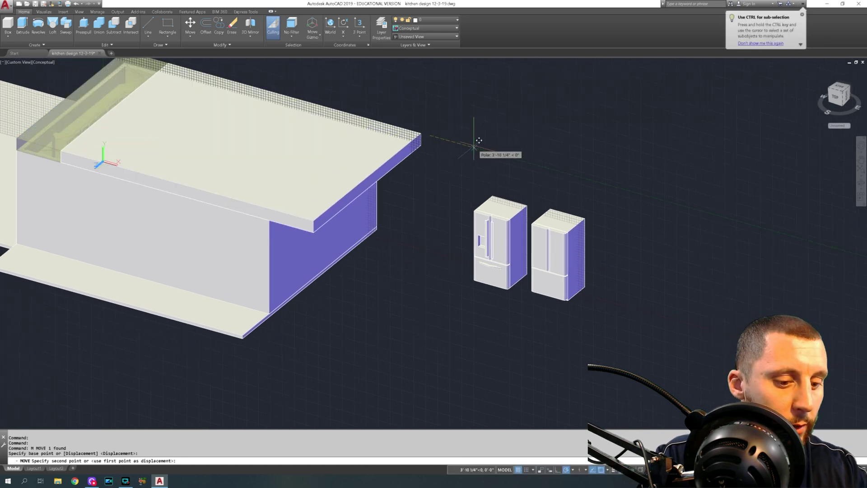
type("50'")
key("Return")
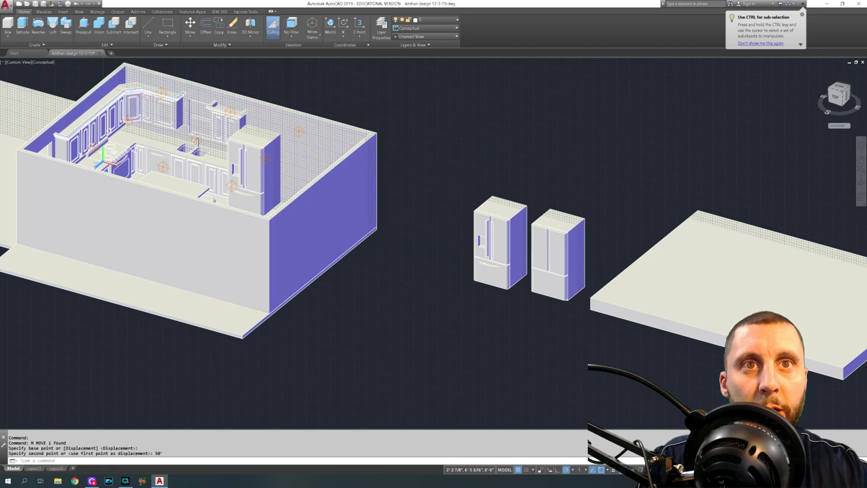
Step: Copy the curved dishwasher handle from the kitchen to the middle of the new fridge's drawer front, at its upper edge
scroll(159, 146, "up", 6)
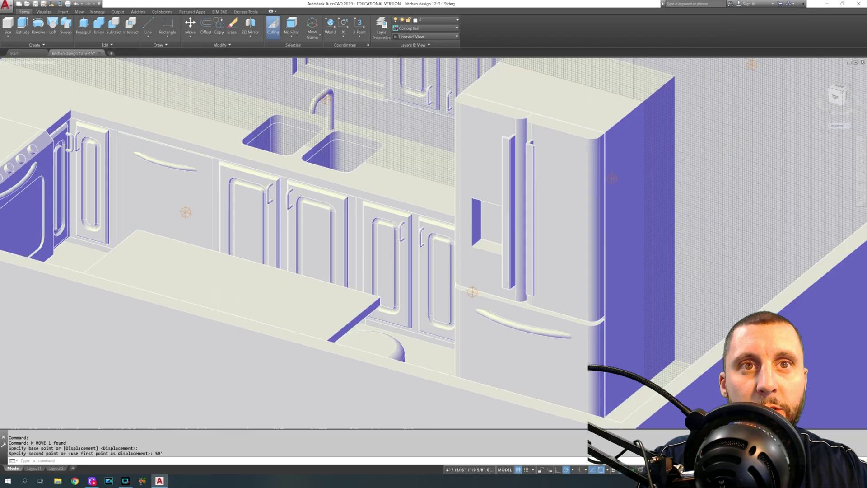
scroll(167, 159, "up", 2)
left_click(170, 163)
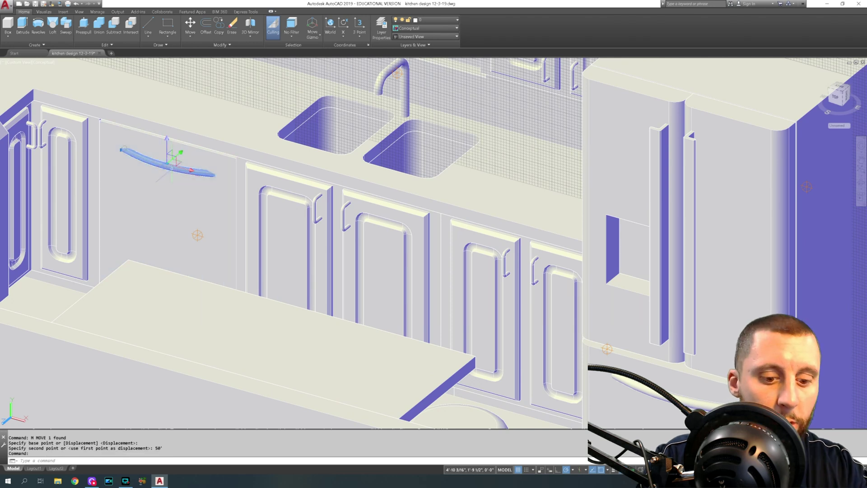
key("Return")
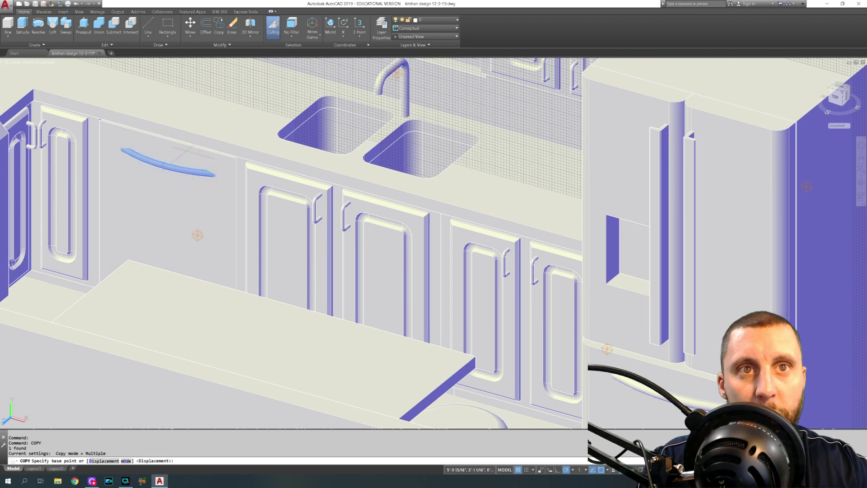
left_click(168, 140)
middle_click(172, 136)
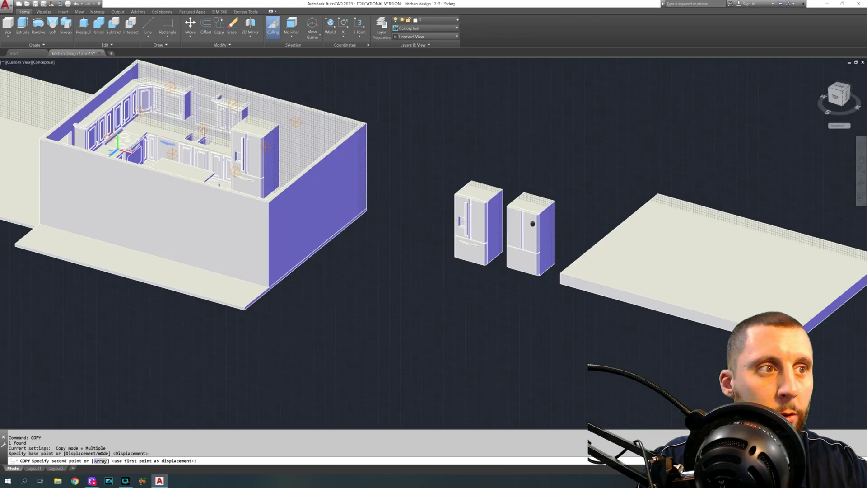
scroll(433, 207, "up", 6)
scroll(433, 207, "up", 2)
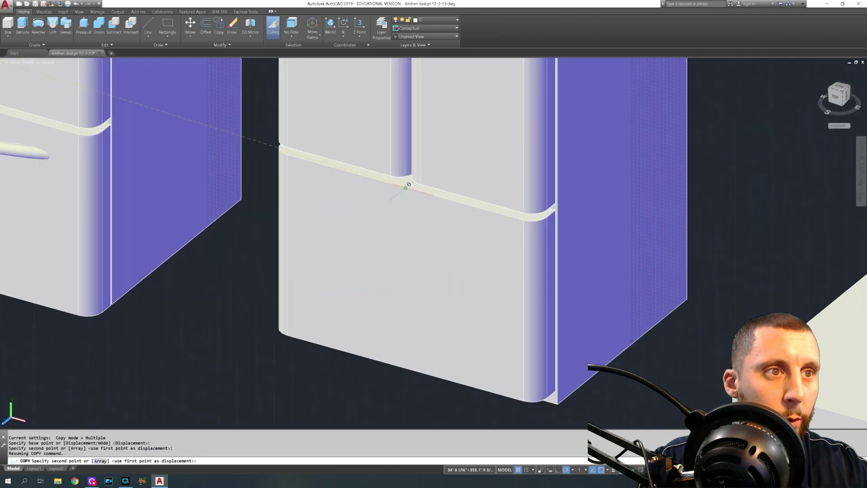
left_click(406, 198)
key("Escape")
Step: Scale the copied drawer handle by 1.5 about the midpoint of the drawer front's upper edge
left_click(403, 224)
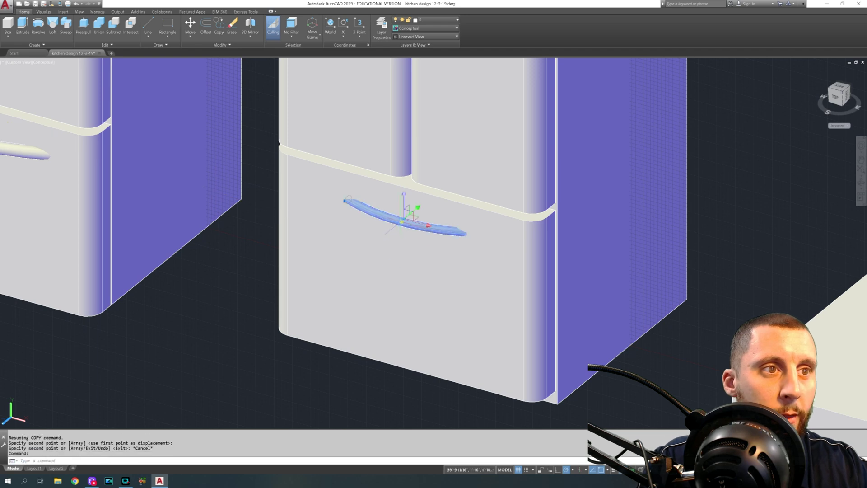
scroll(404, 214, "down", 4)
key("Escape")
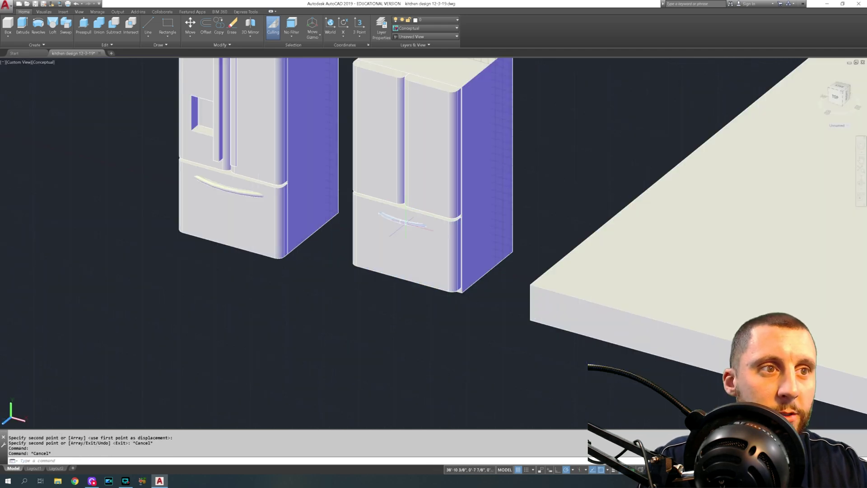
left_click(403, 221)
type("s")
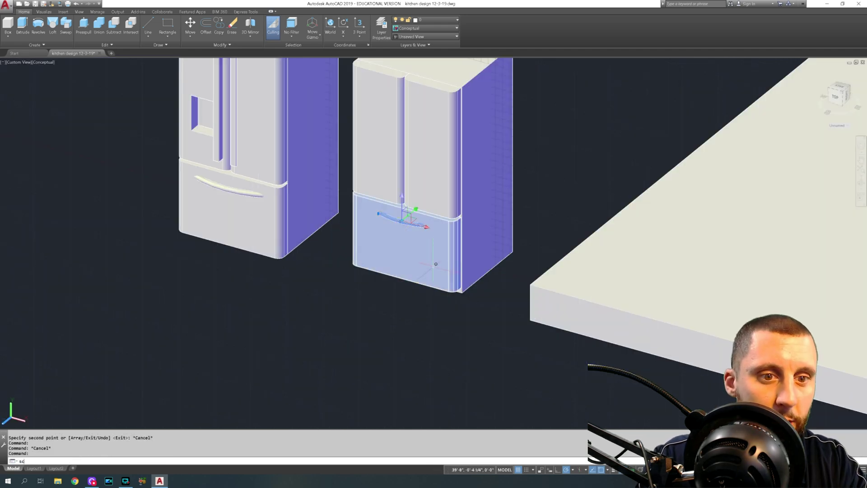
type("c")
key("Return")
scroll(427, 220, "up", 3)
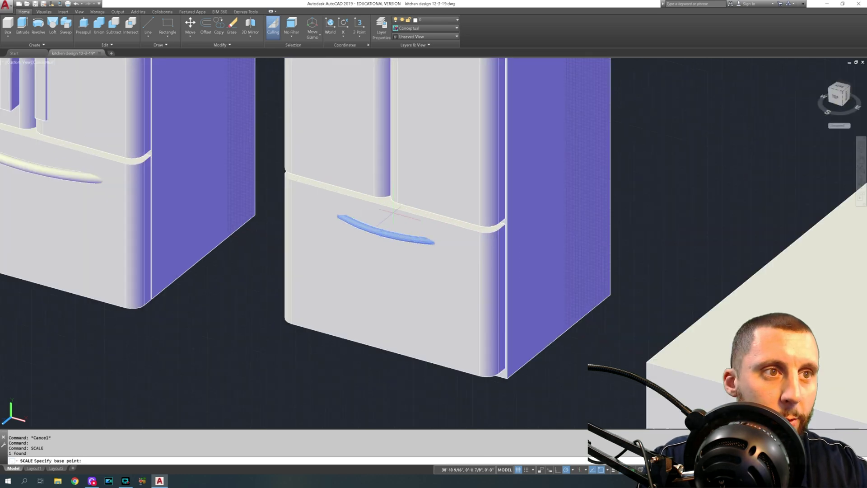
left_click(386, 206)
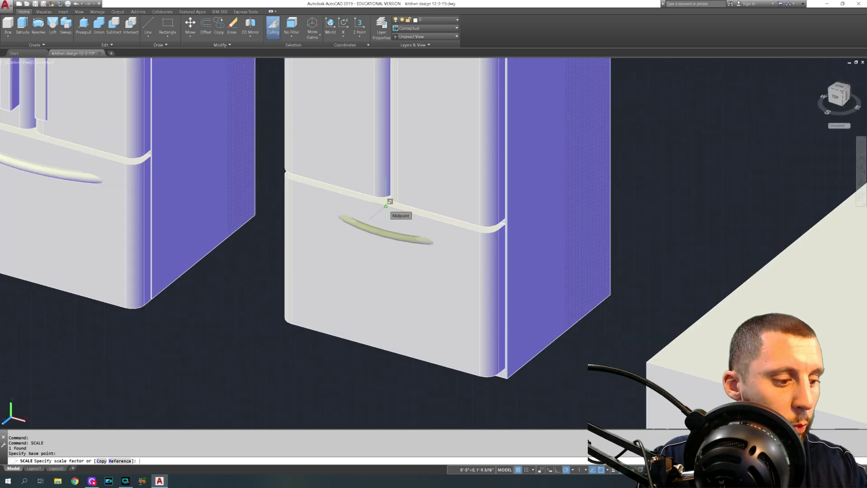
type("1.5")
key("Return")
Step: Move the enlarged drawer handle up 2 inches
left_click(382, 248)
type("m")
key("Return")
left_click(261, 330)
type("2")
key("Return")
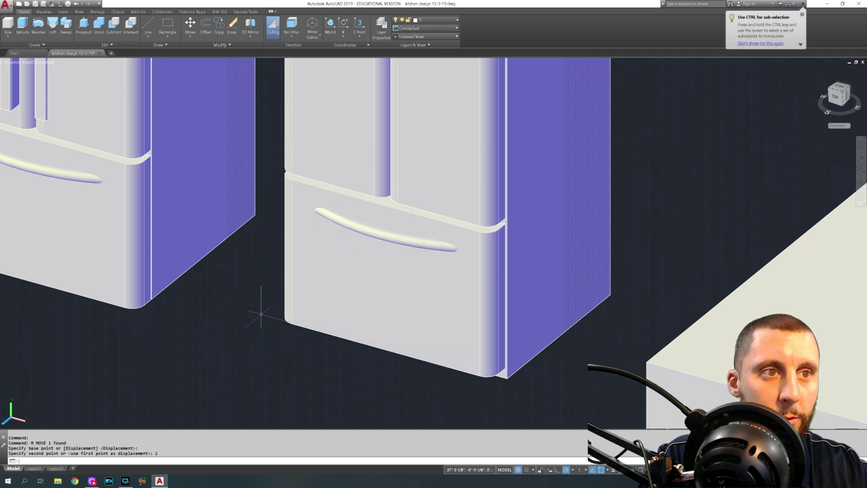
Step: Move the new fridge's left door 9' in the negative X direction, past the original fridge
scroll(261, 310, "down", 3)
middle_click_drag(262, 310, 338, 348)
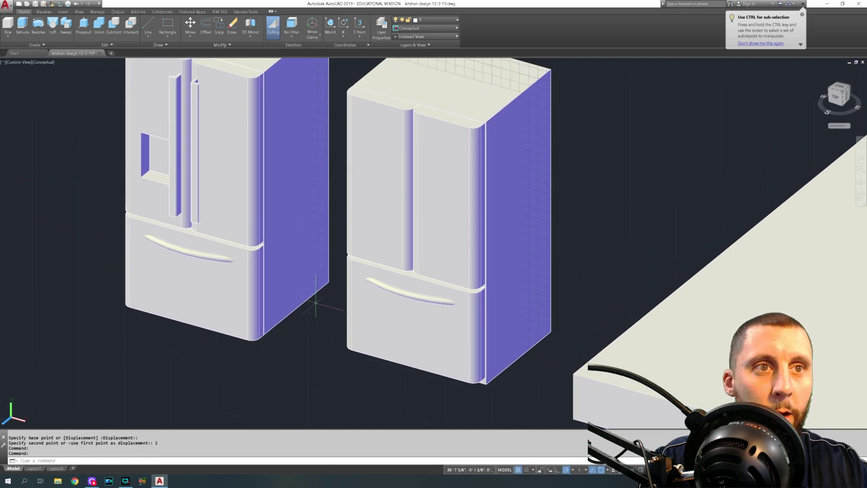
left_click(386, 175)
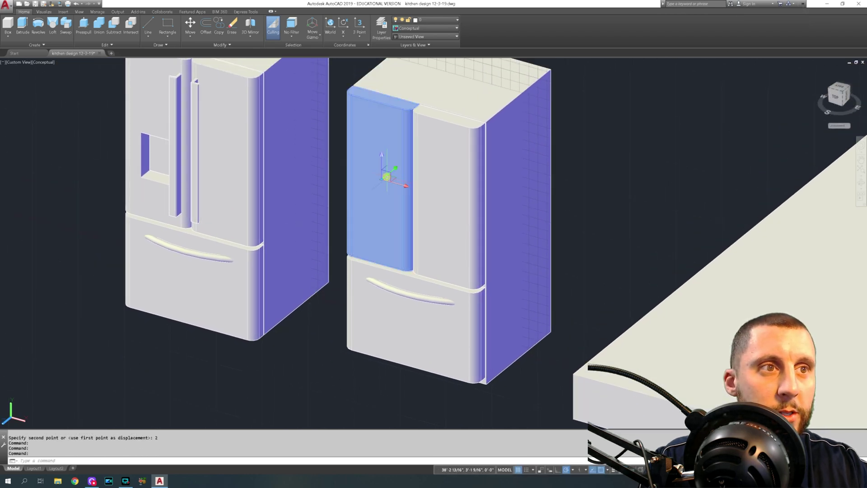
scroll(388, 177, "down", 5)
type("m")
key("Return")
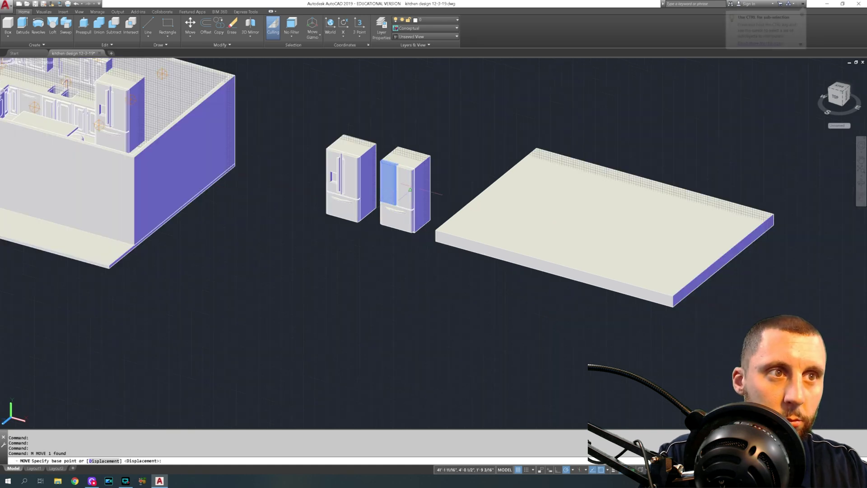
left_click(452, 128)
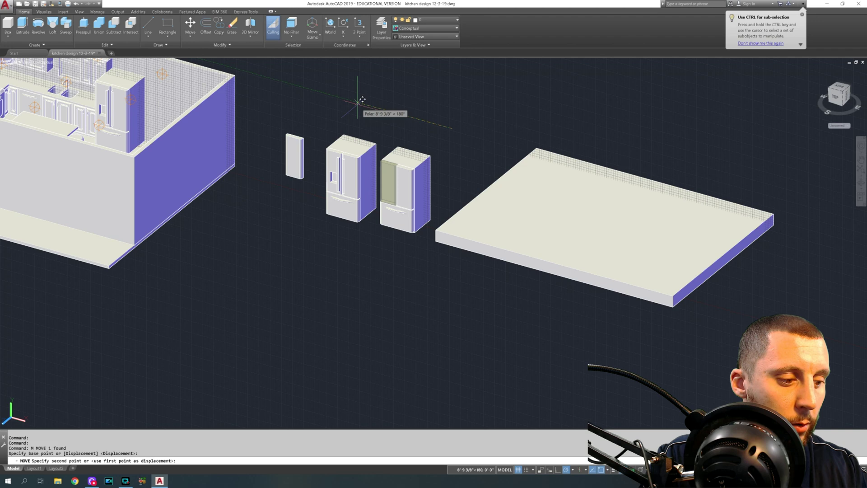
type("9'")
key("Return")
key("Escape")
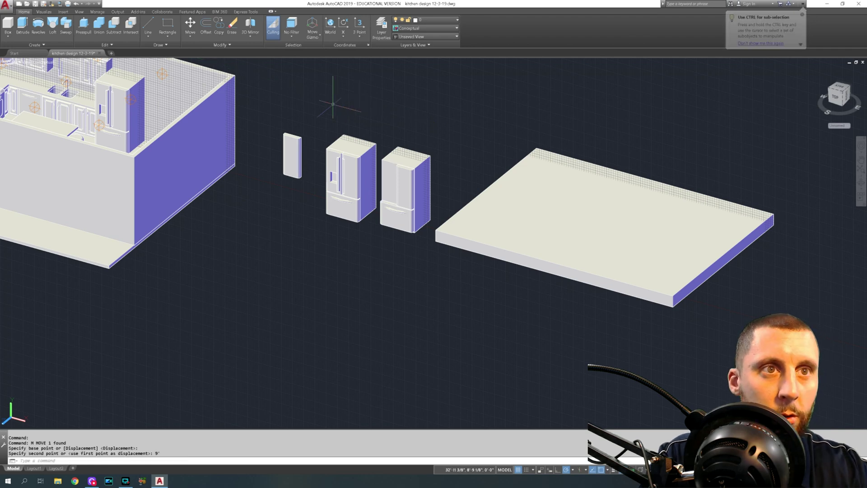
Step: Align the view and drawing plane to the front, set the 2D Wireframe style, and orbit to see the detached door at an angle
left_click(28, 63)
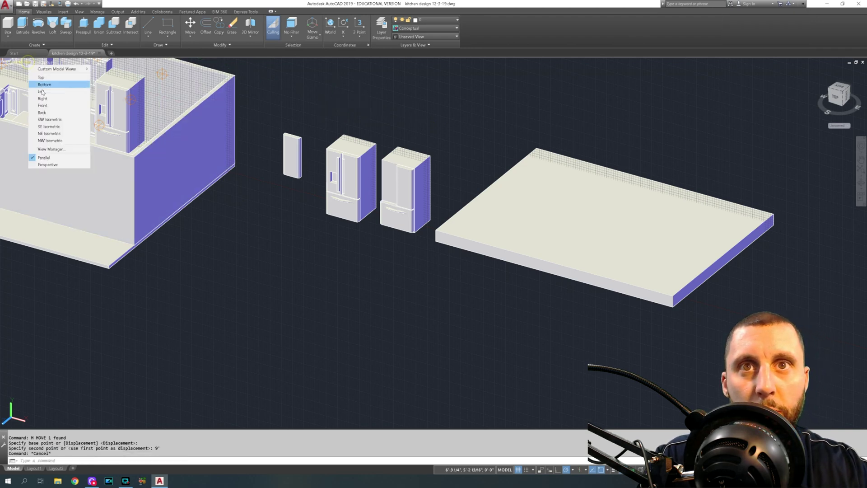
left_click(48, 106)
scroll(496, 242, "up", 8)
left_click(28, 62)
left_click(40, 74)
middle_click_drag(372, 171, 343, 203, "shift")
Step: Draw a vertical and a horizontal centre line across the detached door's front face, between the midpoints of opposite edges
left_click(149, 25)
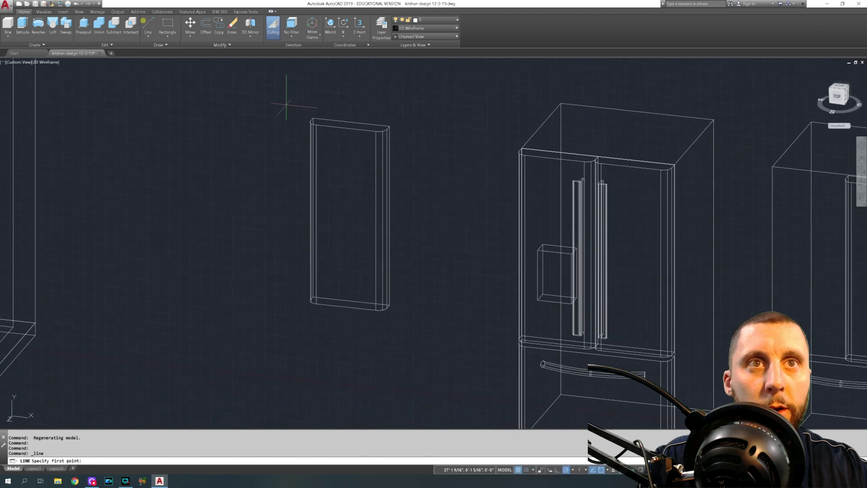
left_click(345, 129)
left_click(347, 305)
key("Escape")
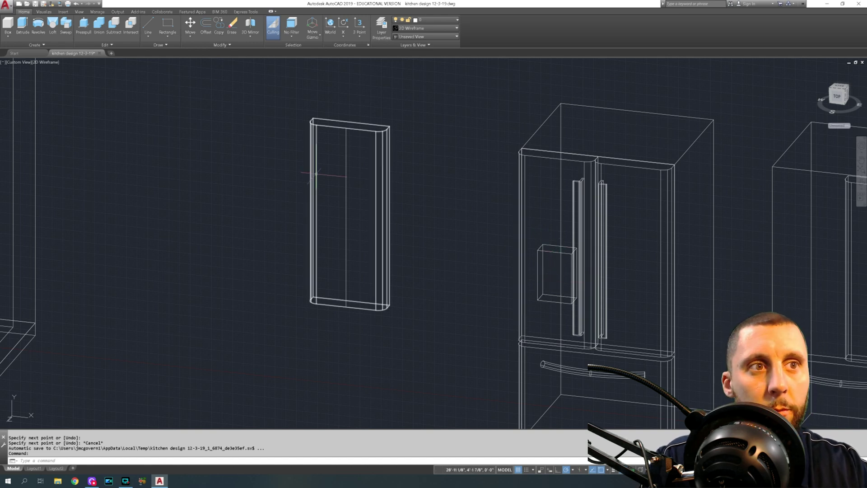
left_click(149, 26)
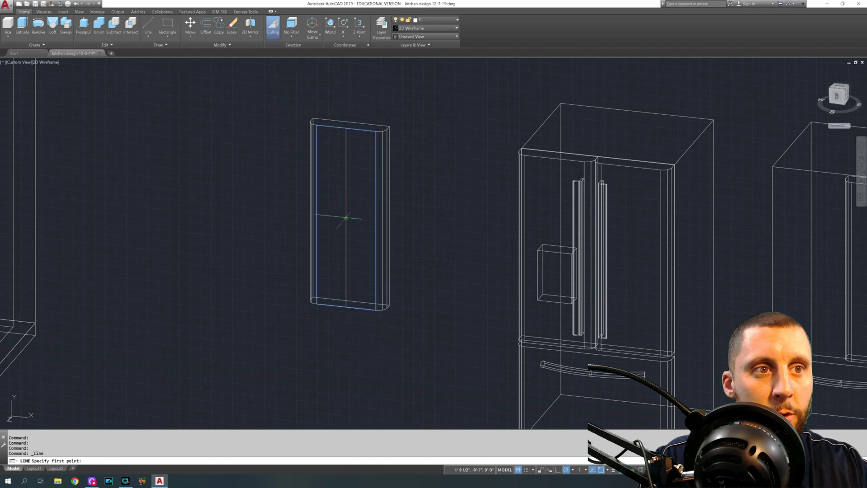
left_click(317, 214)
left_click(378, 221)
key("Escape")
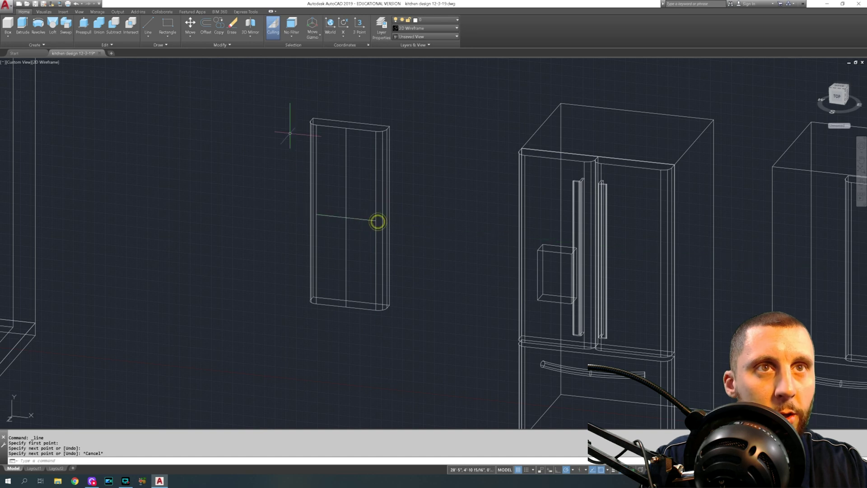
Step: Offset the horizontal centre line on the detached door 12 inches downward
left_click(206, 25)
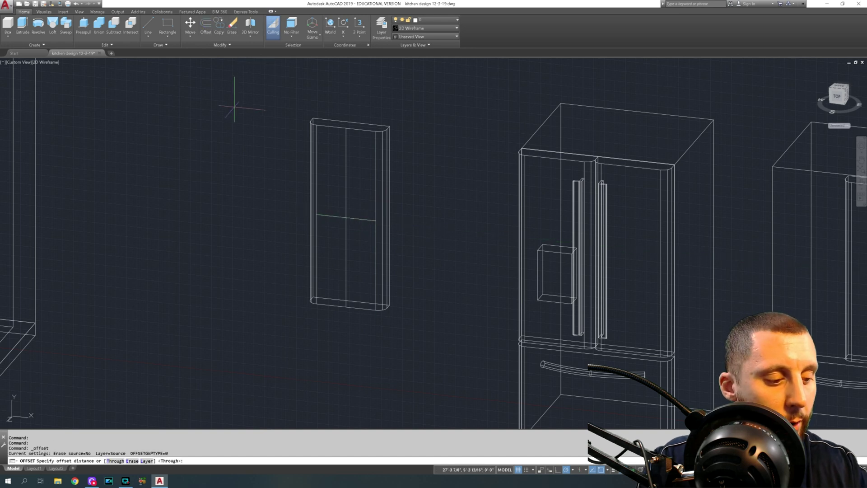
type("12")
key("Return")
left_click(311, 189)
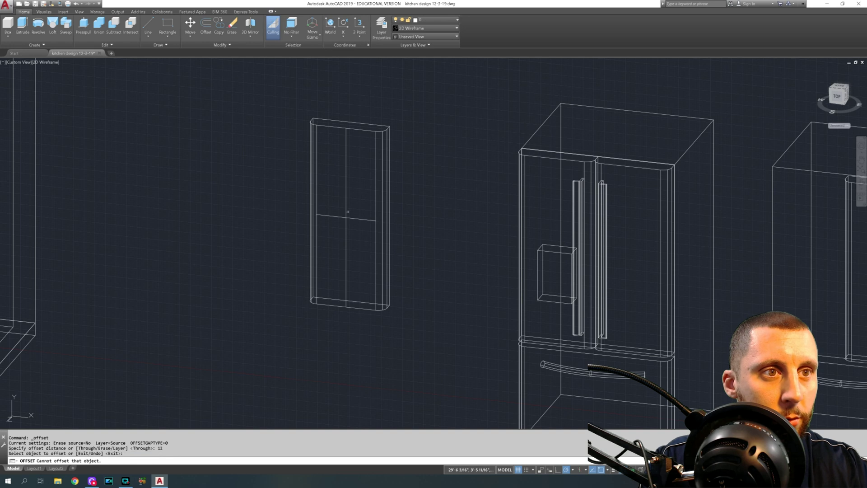
left_click(354, 218)
left_click(363, 251)
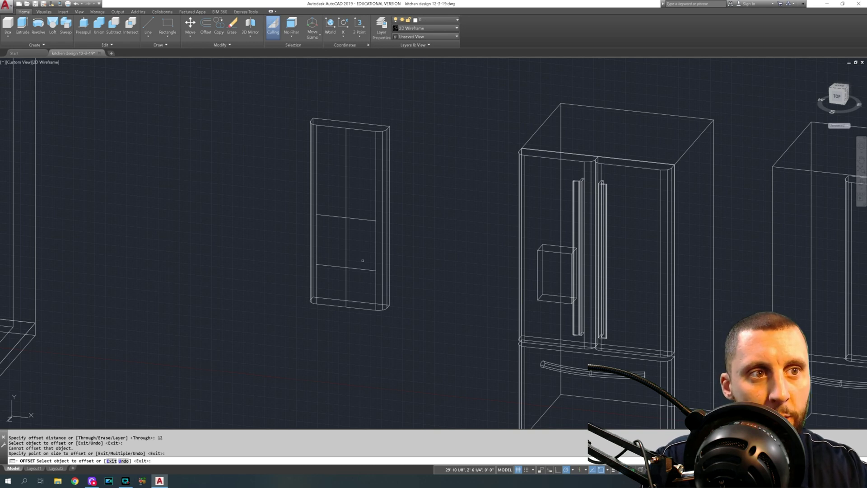
key("Return")
Step: Offset the door's vertical centre line 4 inches to both sides
left_click(205, 26)
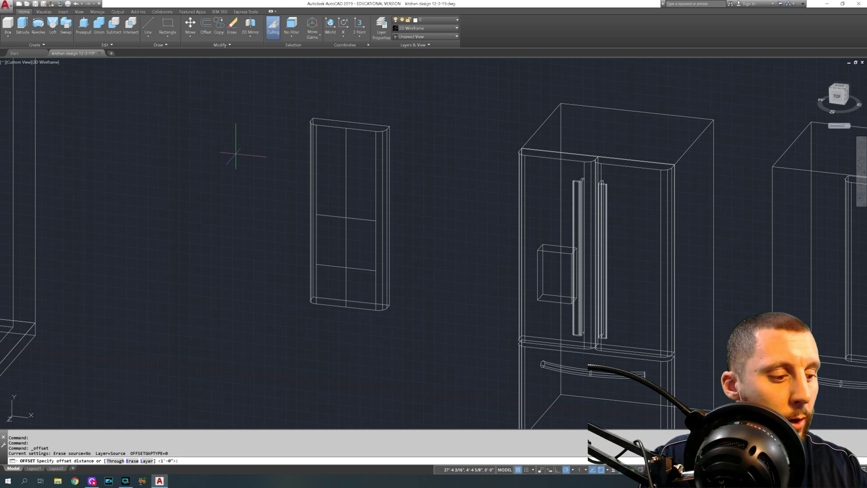
type("4")
key("Return")
left_click(344, 229)
left_click(346, 232)
left_click(344, 232)
left_click(345, 233)
left_click(356, 233)
key("Escape")
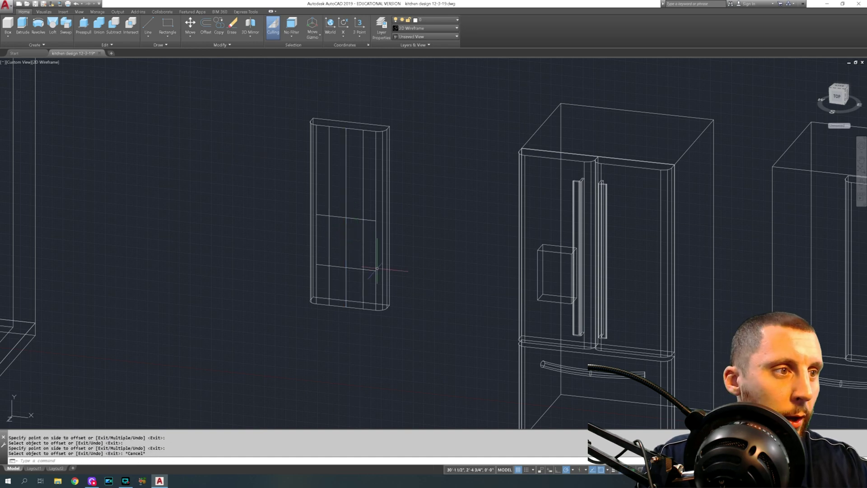
Step: Try to move the lower horizontal line on the door up 2 inches
left_click(357, 268)
type("m")
key("Return")
left_click(427, 247)
type("2")
key("Return")
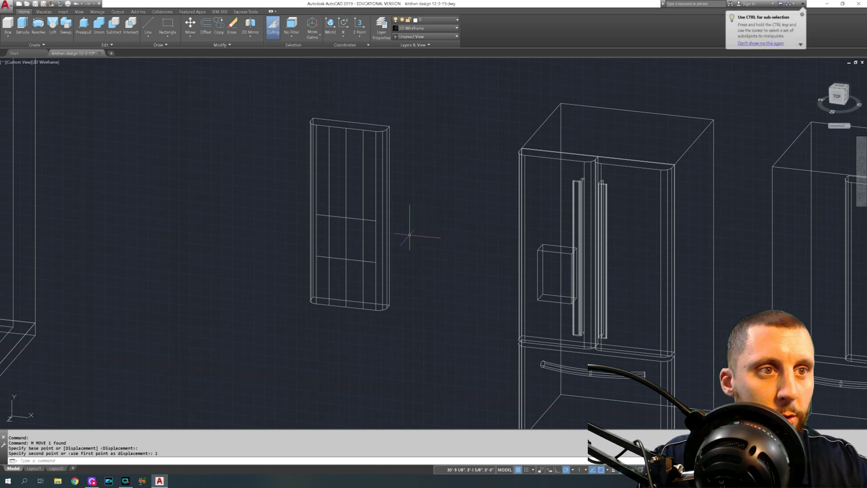
left_click(357, 230)
left_click(343, 238)
key("Escape")
key("ctrl+z")
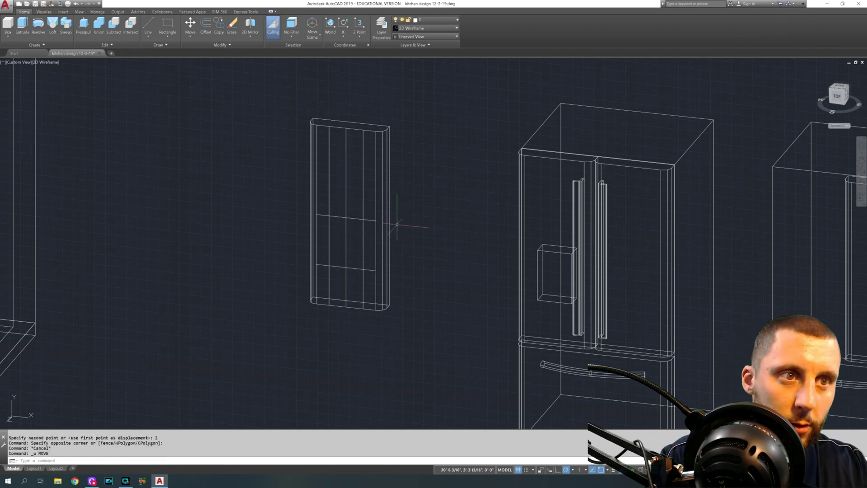
Step: Erase the vertical centre line between the two offset lines on the door
left_click(354, 229)
left_click(343, 238)
key("Delete")
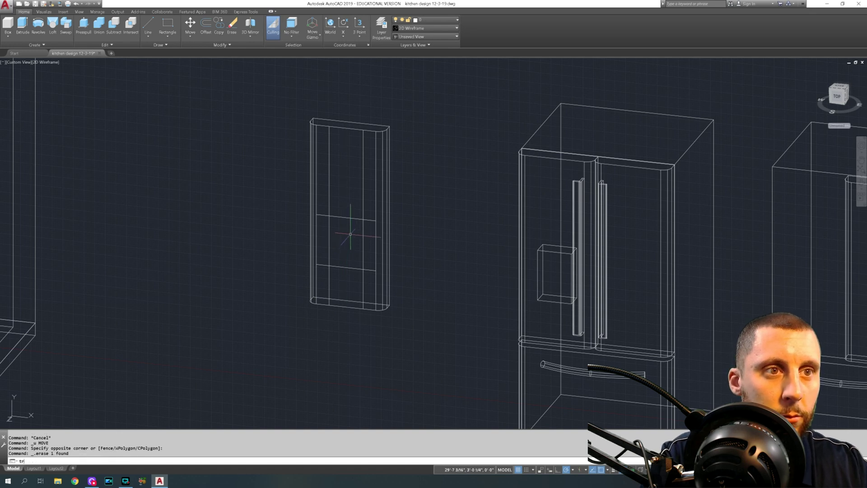
Step: Trim the overhanging ends of the remaining horizontal and vertical lines to leave a closed dispenser rectangle on the door
key("Return")
key("Return")
left_click(330, 197)
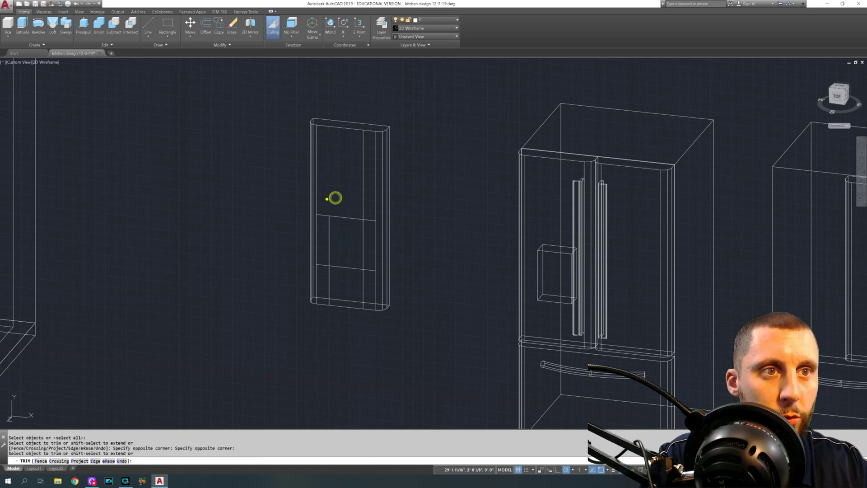
left_click(363, 203)
left_click(368, 263)
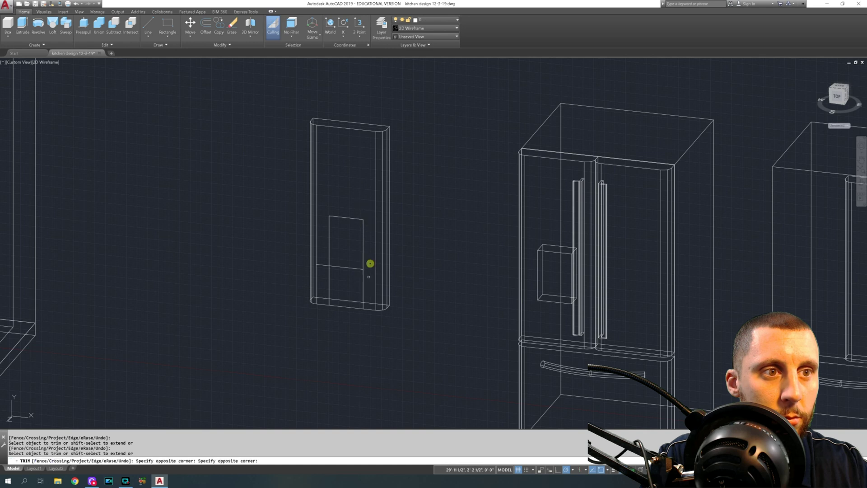
left_click(362, 277)
left_click(335, 282)
left_click(323, 285)
left_click(321, 265)
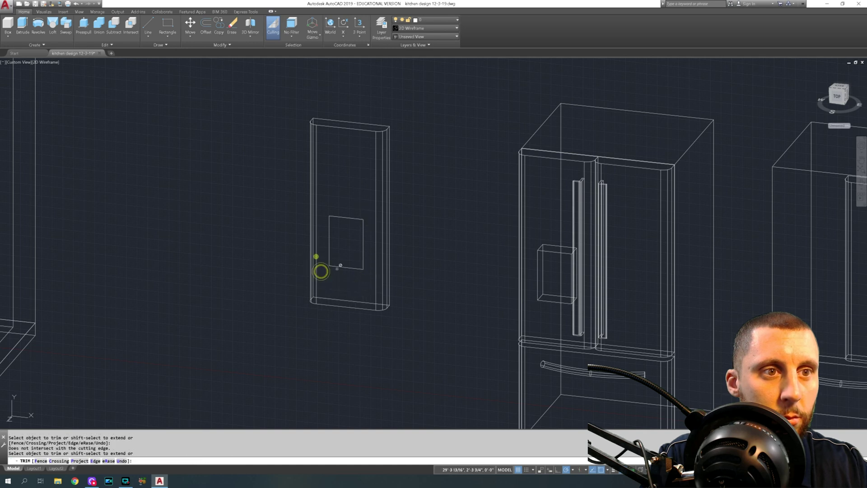
key("Escape")
Step: Join the four lines of the dispenser rectangle into one polyline
left_click(325, 202)
left_click(369, 279)
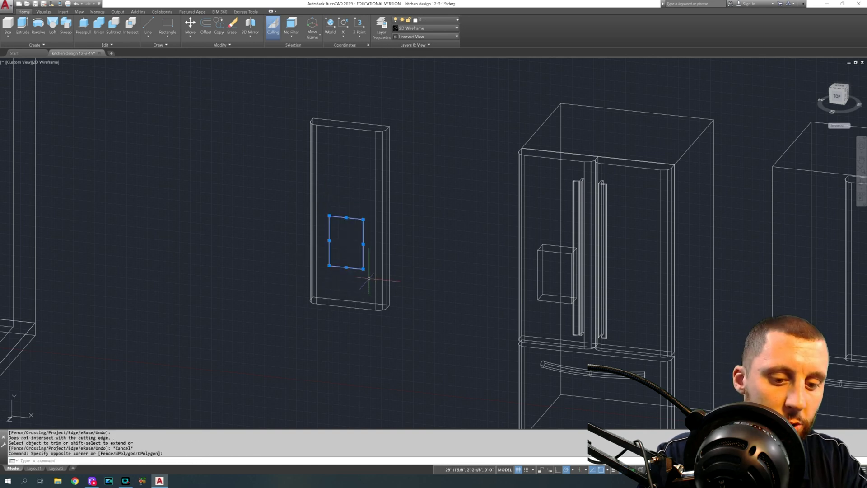
key("Return")
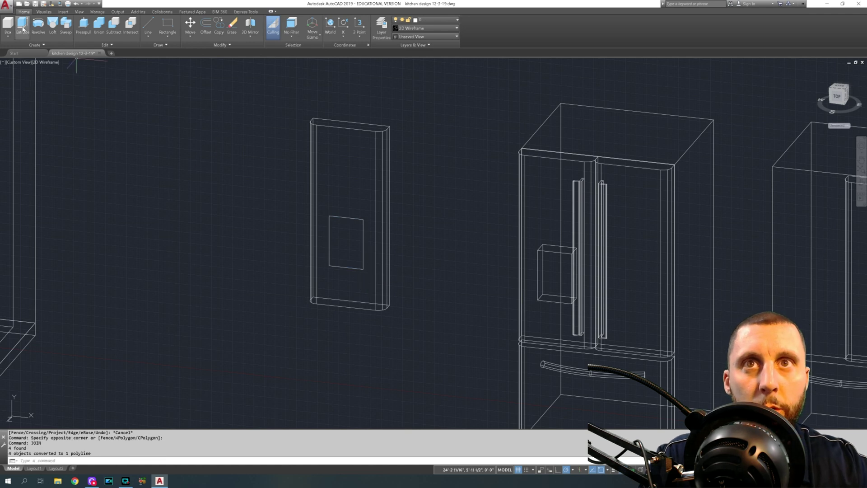
left_click(353, 197)
left_click(347, 226)
key("Return")
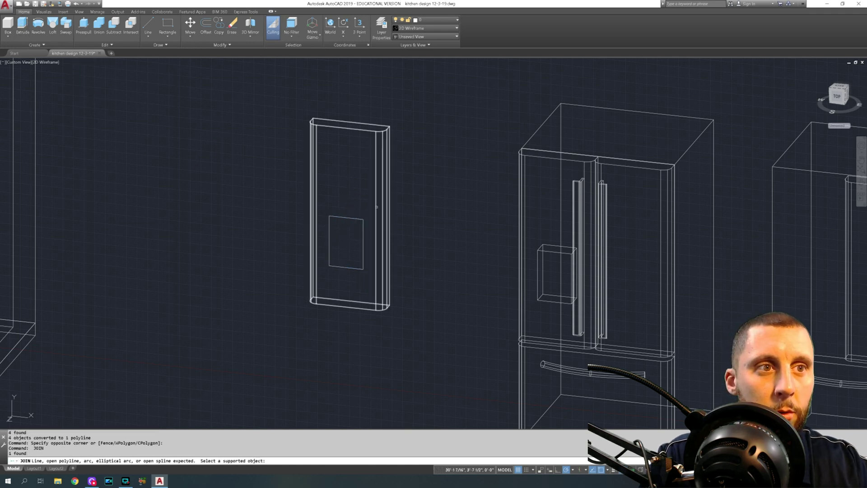
key("Escape")
Step: Extrude the joined dispenser rectangle backward, well past the rear of the detached door
left_click(356, 193)
left_click(344, 229)
left_click(22, 26)
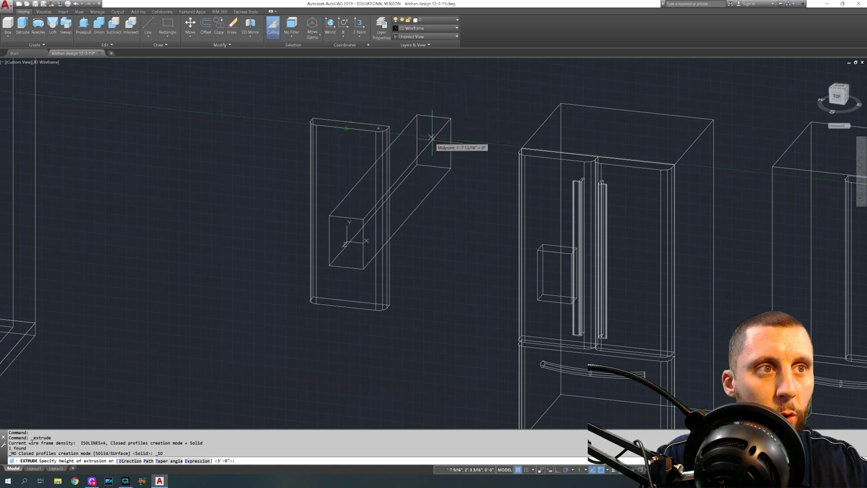
middle_click_drag(542, 107, 460, 195, "shift")
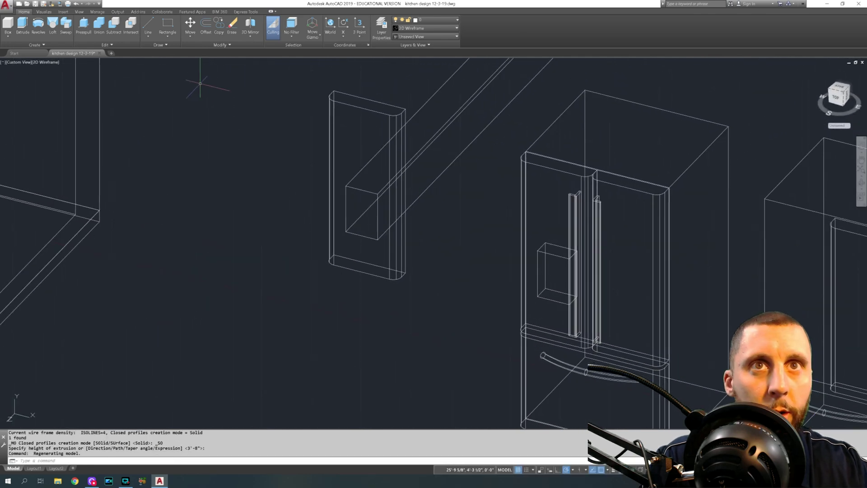
Step: Subtract the extruded block from the detached door to cut the dispenser opening
left_click(113, 27)
left_click(339, 103)
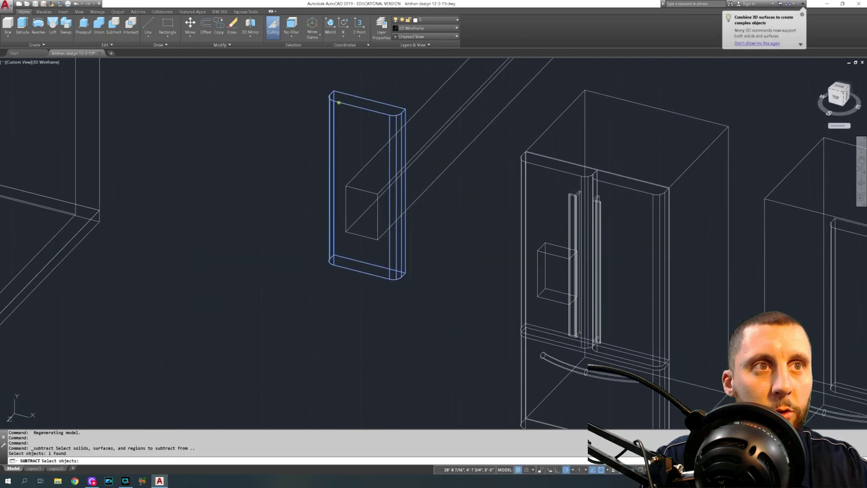
key("Return")
left_click(363, 188)
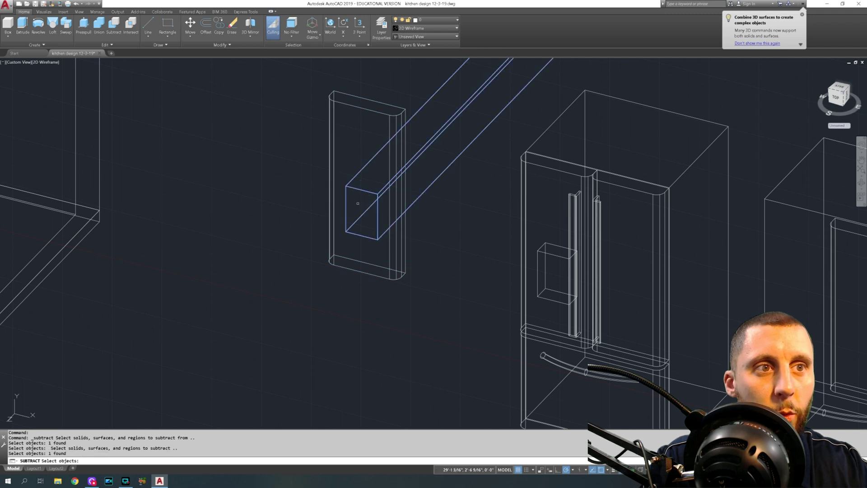
Step: Move the door with the dispenser opening 9' in the positive X direction, back onto the new fridge
left_click(425, 163)
left_click(367, 205)
type("m")
key("Return")
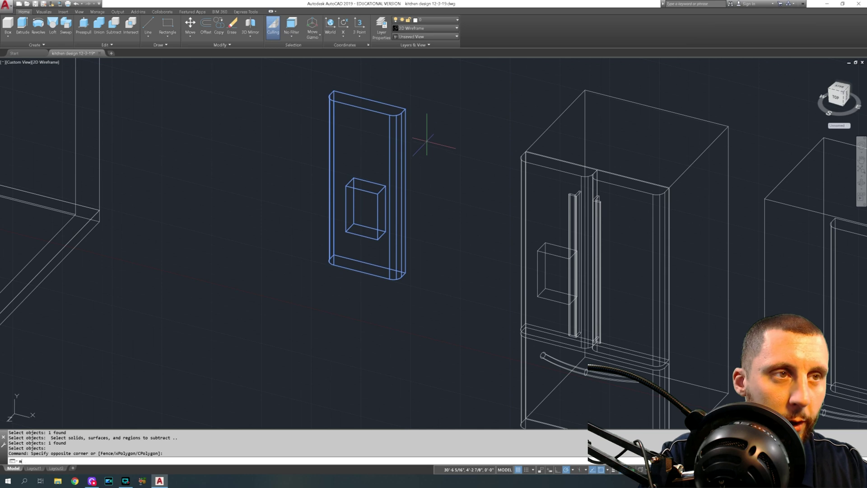
left_click(430, 130)
type("9")
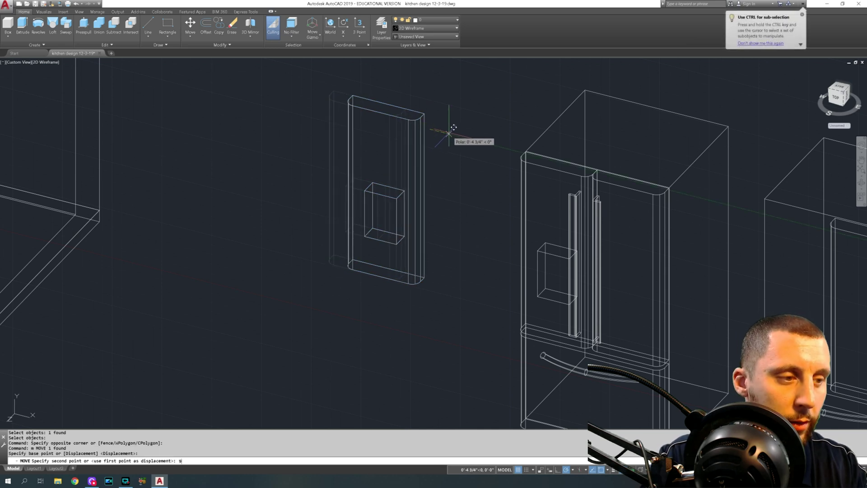
type("'")
key("Return")
Step: Inspect both fridges in the Conceptual visual style, and return to 2D Wireframe
middle_click_drag(818, 296, 513, 198)
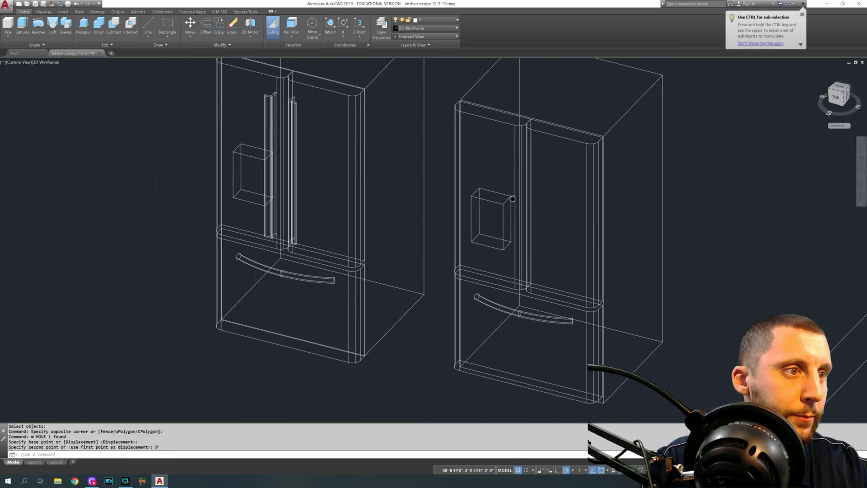
scroll(512, 199, "down", 3)
left_click(53, 62)
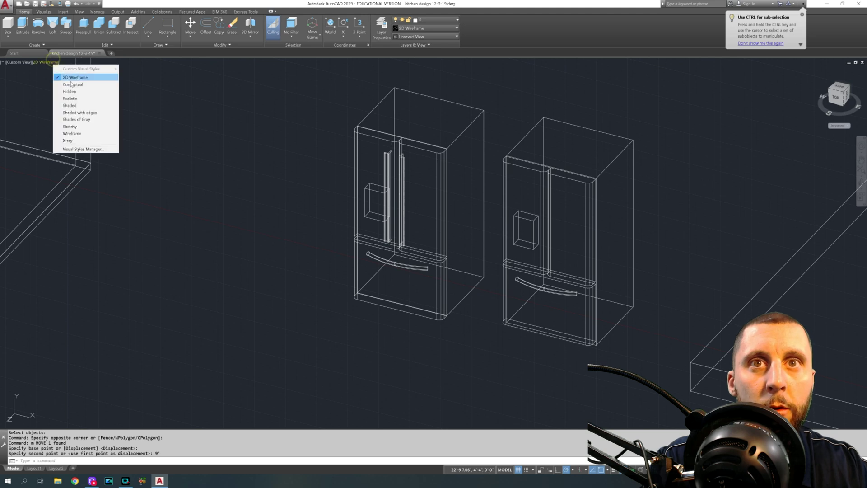
left_click(71, 84)
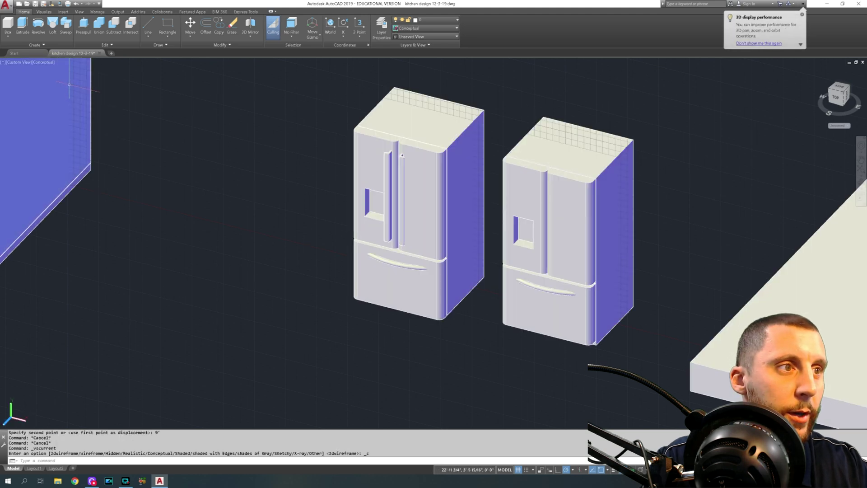
left_click(43, 62)
left_click(57, 80)
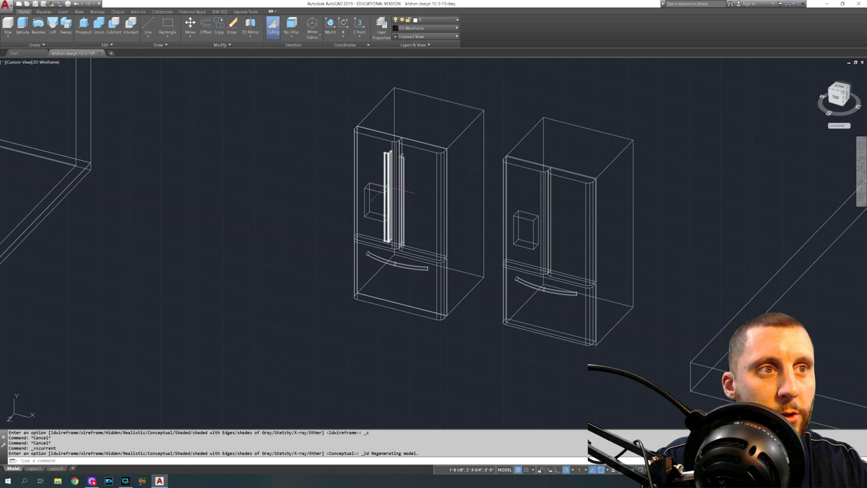
Step: Switch to the Top view and frame the front of the new fridge's doors closely
middle_click_drag(492, 223, 487, 192)
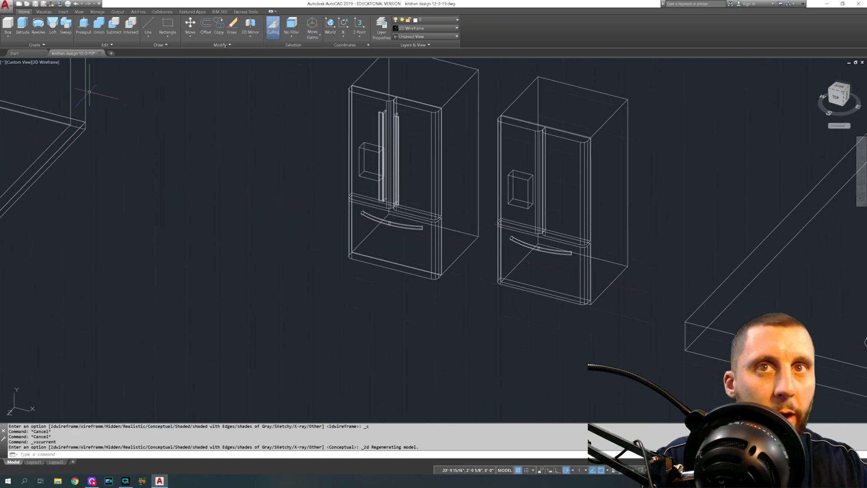
left_click(18, 62)
left_click(25, 77)
middle_click_drag(489, 246, 461, 244)
scroll(452, 226, "up", 4)
scroll(487, 220, "up", 2)
middle_click_drag(508, 207, 360, 219)
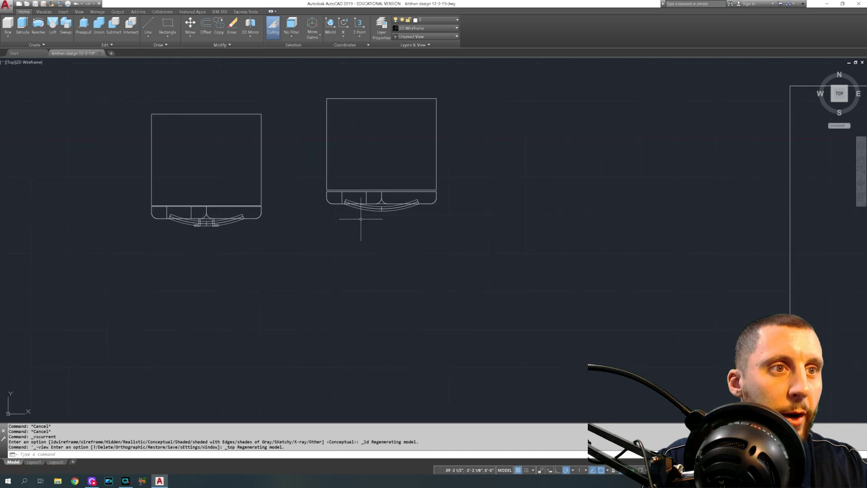
scroll(370, 222, "up", 6)
middle_click_drag(158, 212, 210, 263)
scroll(210, 263, "down", 5)
scroll(196, 273, "up", 1)
scroll(365, 260, "up", 3)
scroll(366, 260, "down", 2)
Step: Below the new fridge's doors, draw connected lines 0.5" to the right, 3" down and 1.5" to the left for a handle profile
left_click(148, 25)
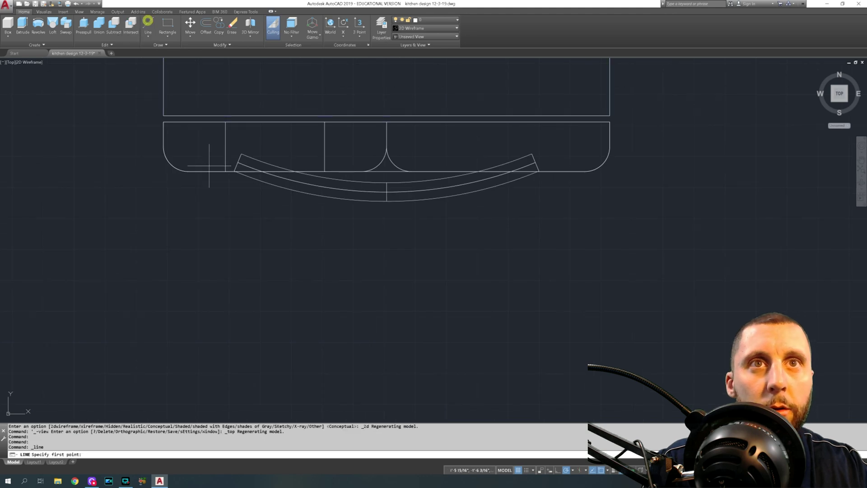
left_click(301, 256)
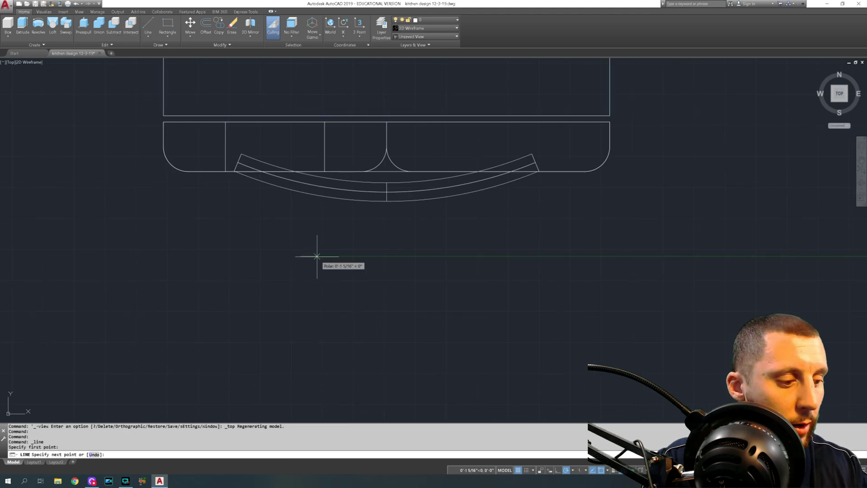
key("Return")
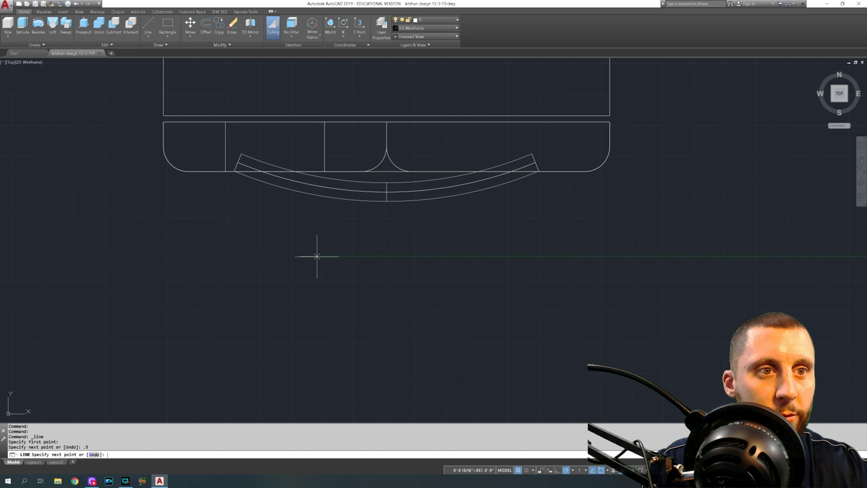
type("3")
key("Return")
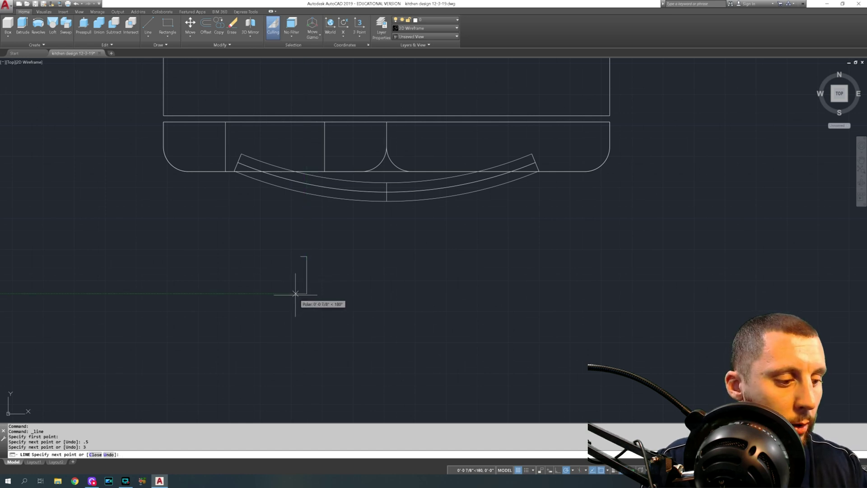
type("1.5")
key("Return")
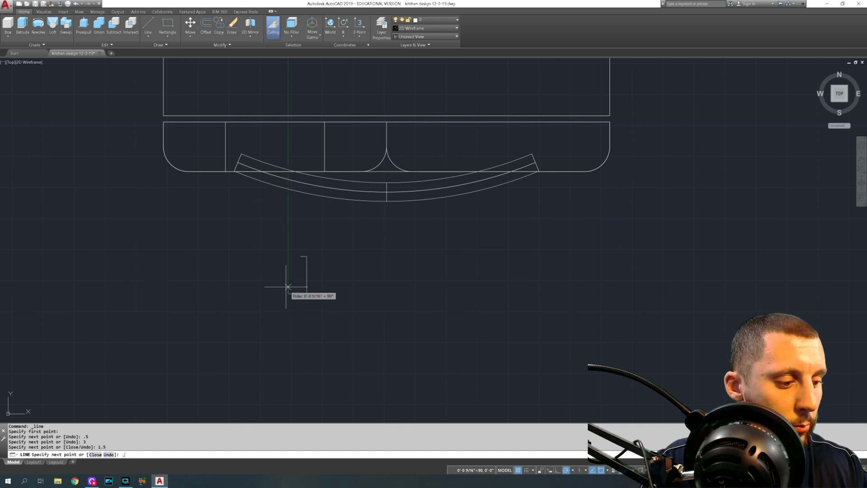
Step: Continue the handle outline 0.25" up and 1.25" right, with an inner vertical line completing the L shape
type(".25")
key("Return")
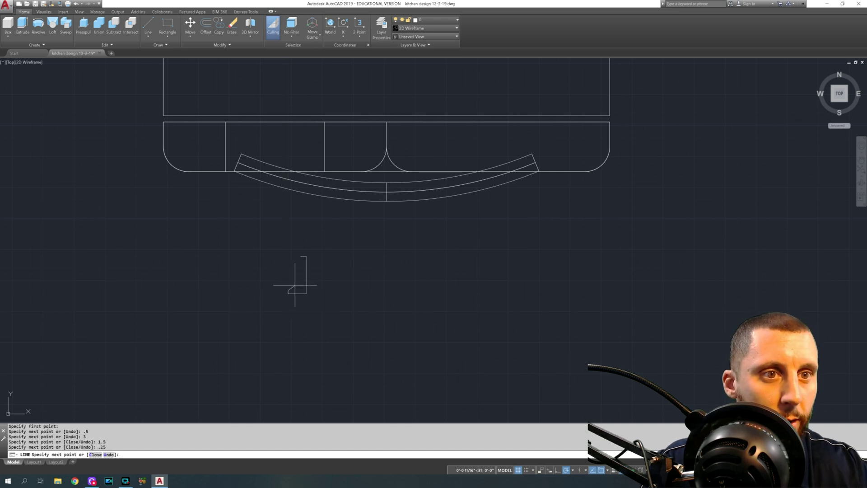
type(".25")
key("Return")
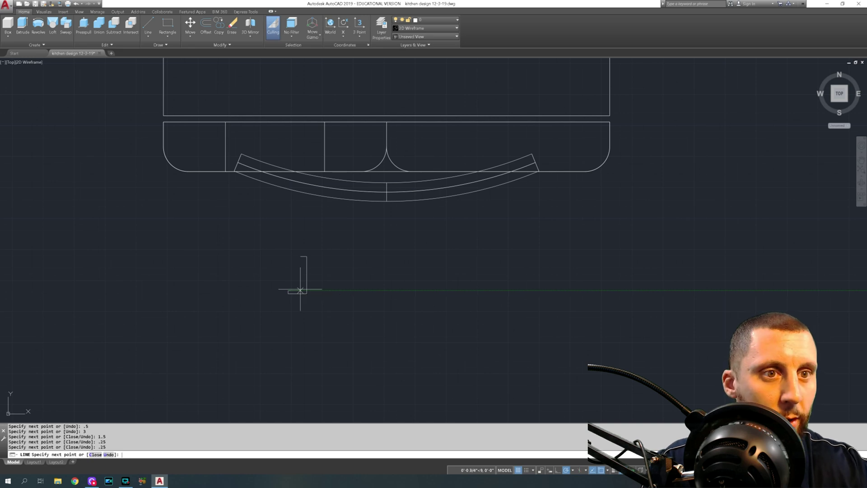
key("ctrl+z")
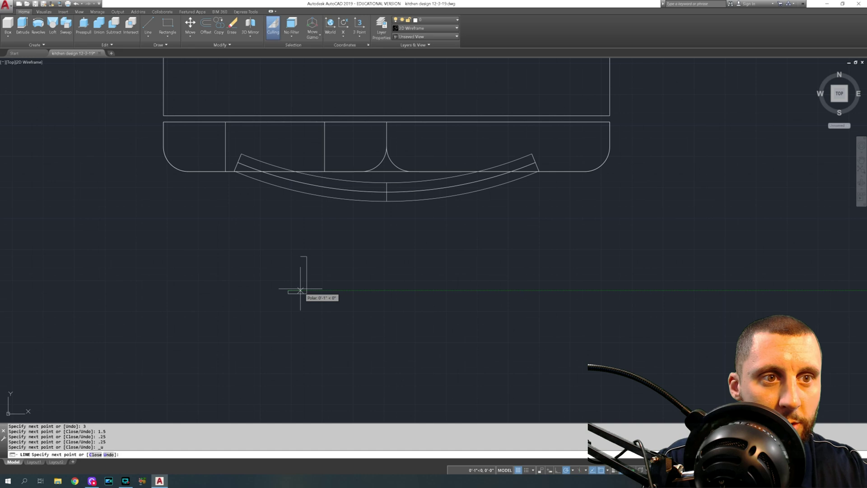
key("Return")
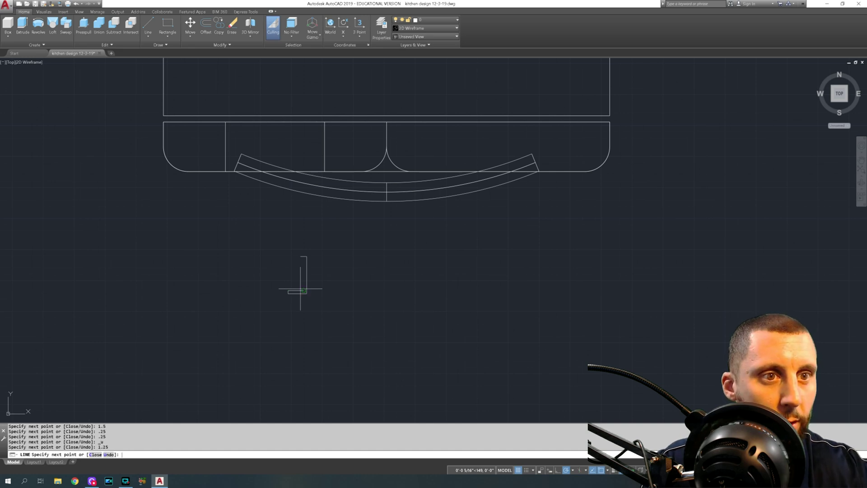
key("Escape")
Step: Trim the part of the short top line that overhangs the L-shaped handle outline
scroll(307, 270, "up", 3)
type("tr")
key("Return")
key("Return")
left_click(291, 242)
left_click(284, 250)
key("Escape")
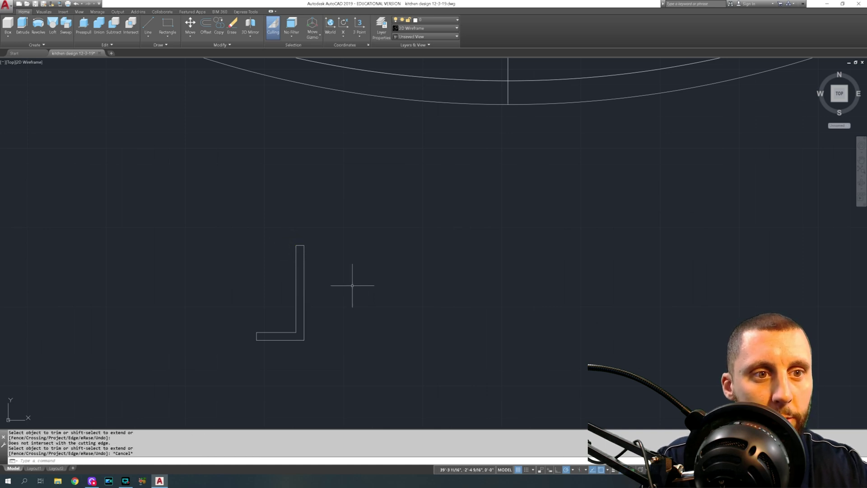
Step: Fillet both corners at the free end of the L profile's foot with a 0.125" radius
type("fillet")
key("Return")
type("r")
key("Return")
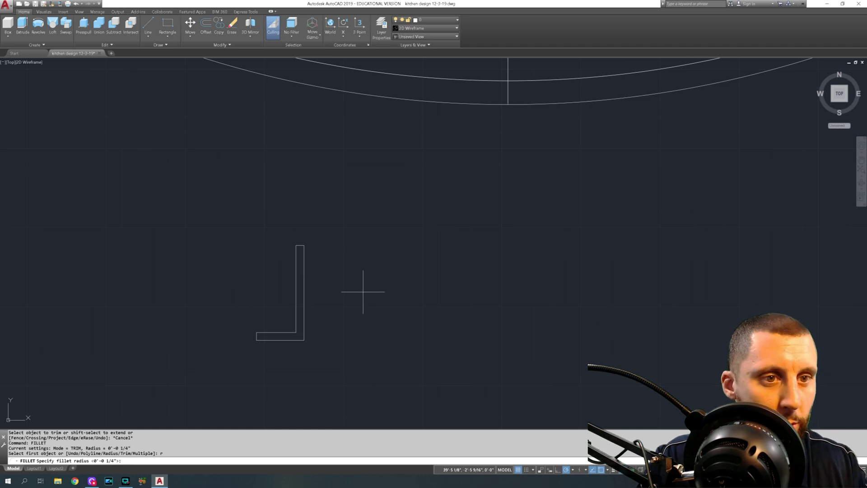
key("Return")
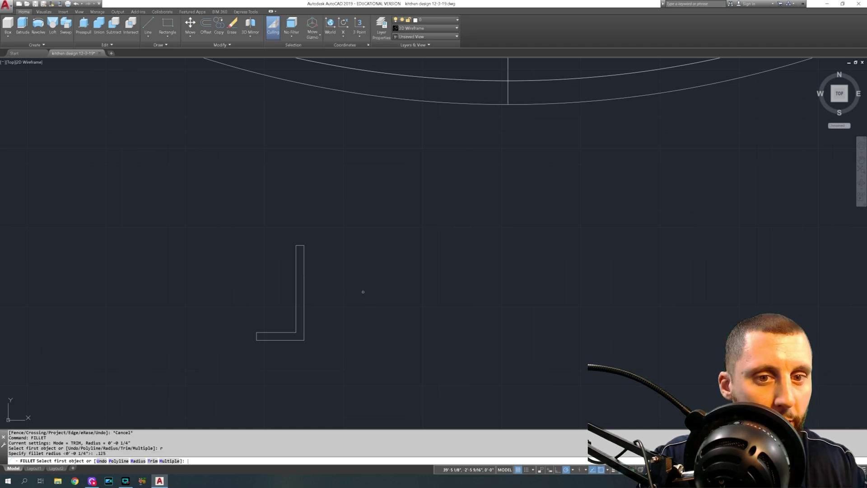
scroll(257, 341, "up", 5)
left_click(253, 299)
left_click(273, 285)
key("Return")
left_click(254, 318)
left_click(272, 334)
Step: Fillet the outer and inner corners of the L profile's bend with the same 0.125" radius
key("Return")
left_click(277, 335)
left_click(563, 319)
key("Return")
left_click(511, 264)
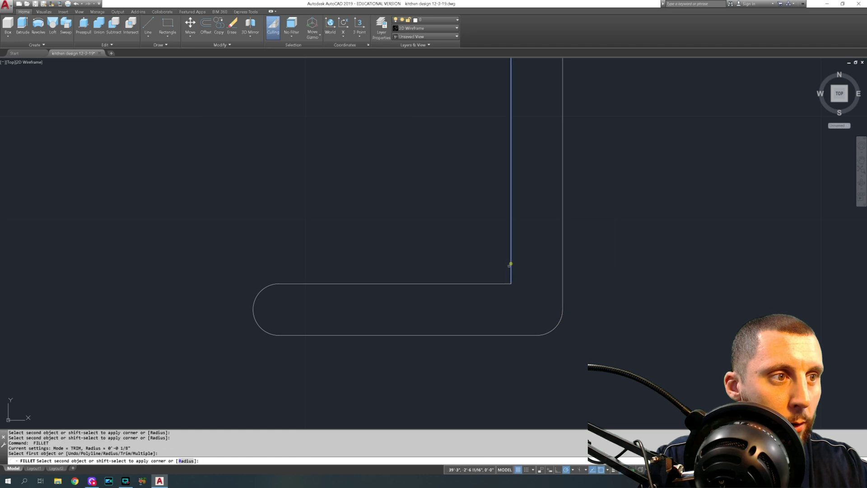
left_click(505, 284)
Step: Join all segments of the L-shaped handle outline into one polyline
scroll(501, 283, "down", 6)
left_click(529, 130)
left_click(411, 306)
type("joi")
key("Return")
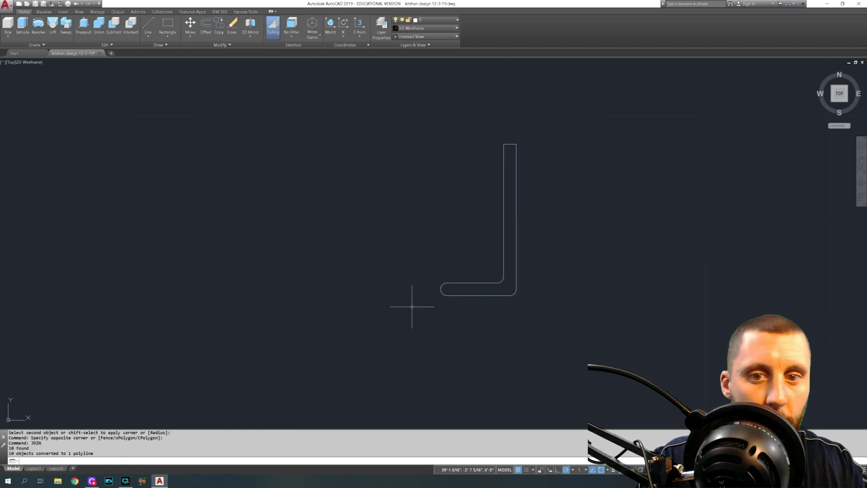
Step: Mirror the L profile across a vertical line to its right, keeping the source profile
middle_click_drag(384, 304, 294, 317)
left_click(437, 237)
left_click(414, 251)
type("mi")
key("Return")
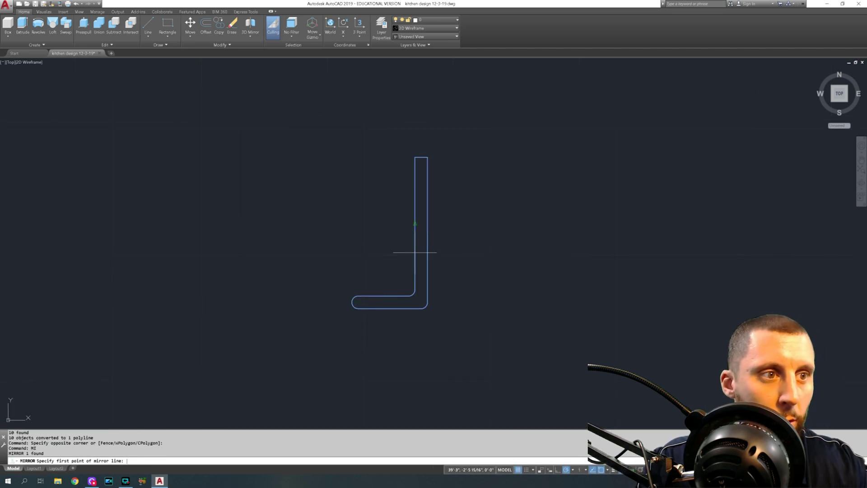
left_click(487, 261)
left_click(490, 228)
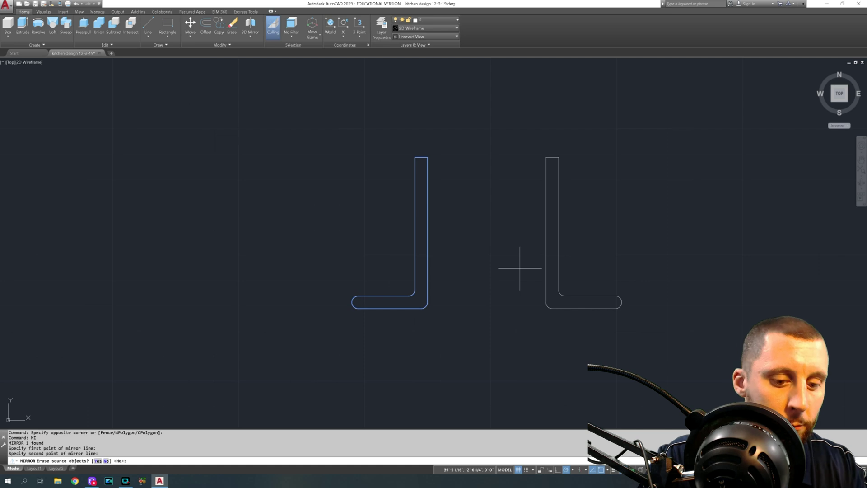
type("no")
key("Return")
Step: Try to move the left L profile by its upper-right corner onto the left door's front, where the rounded corner begins
left_click(461, 202)
left_click(405, 229)
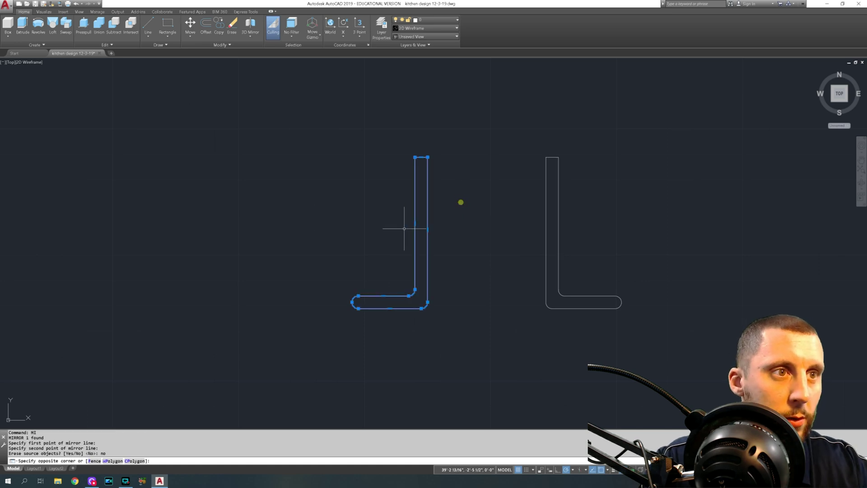
type("m")
key("Return")
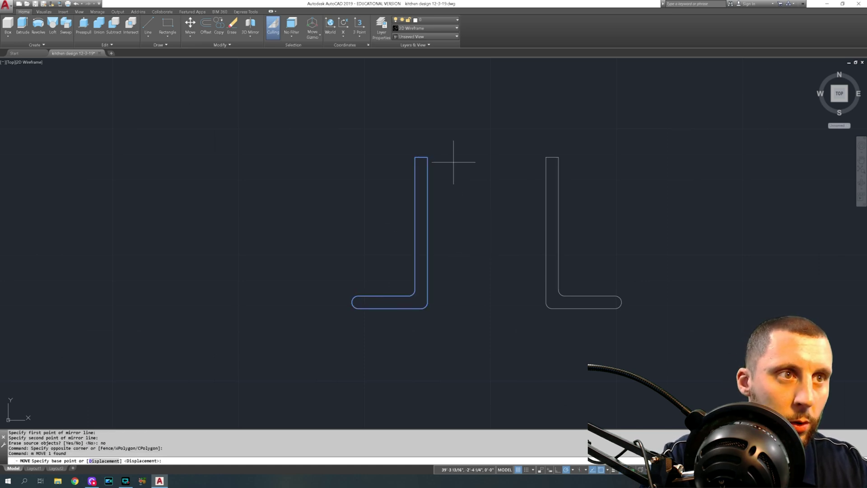
left_click(428, 158)
scroll(427, 155, "down", 4)
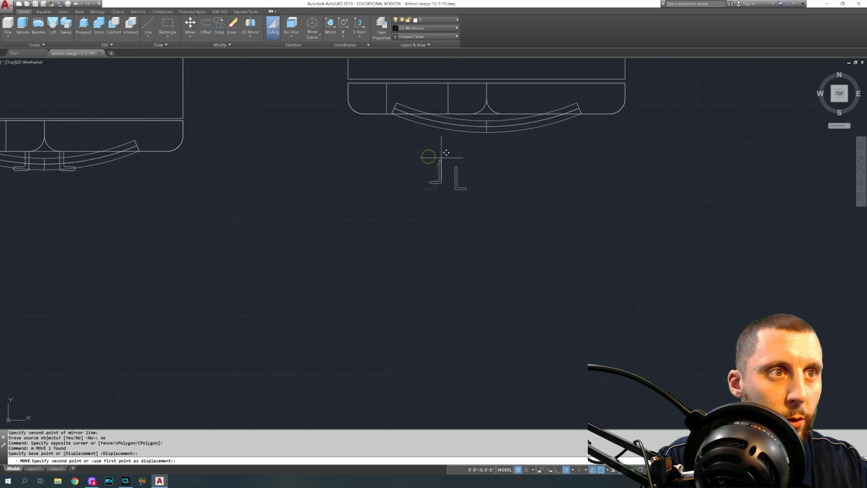
middle_click_drag(429, 155, 452, 257)
scroll(487, 204, "up", 5)
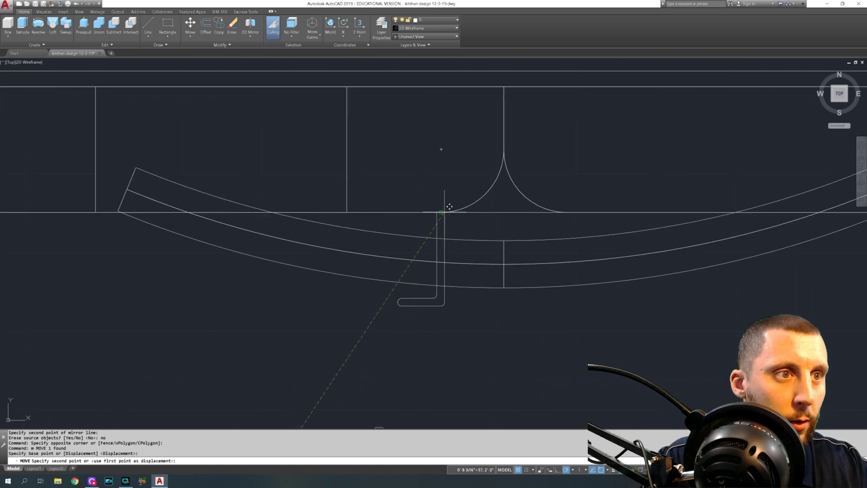
left_click(446, 207)
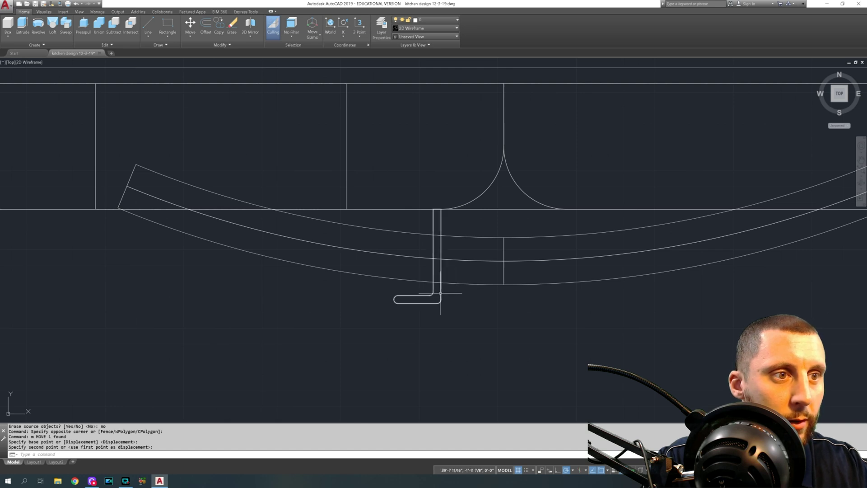
Step: Undo the left profile's move onto the door, keeping the mirrored copy in place
key("ctrl+z")
key("ctrl+z")
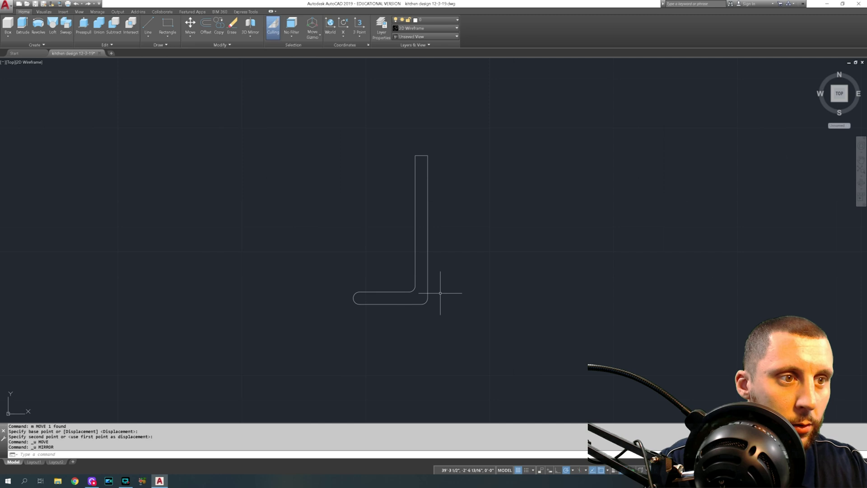
left_click(88, 4)
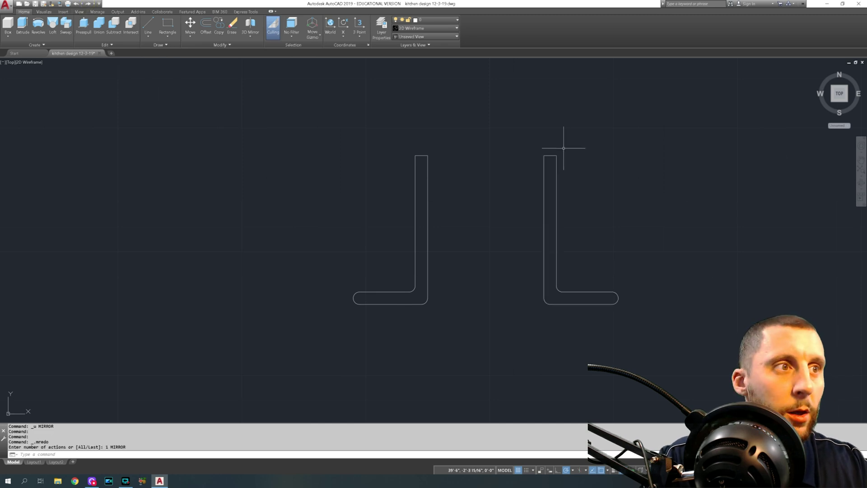
Step: Stretch the upper ends of both L profiles 1" downward to shorten their vertical legs
left_click(592, 120)
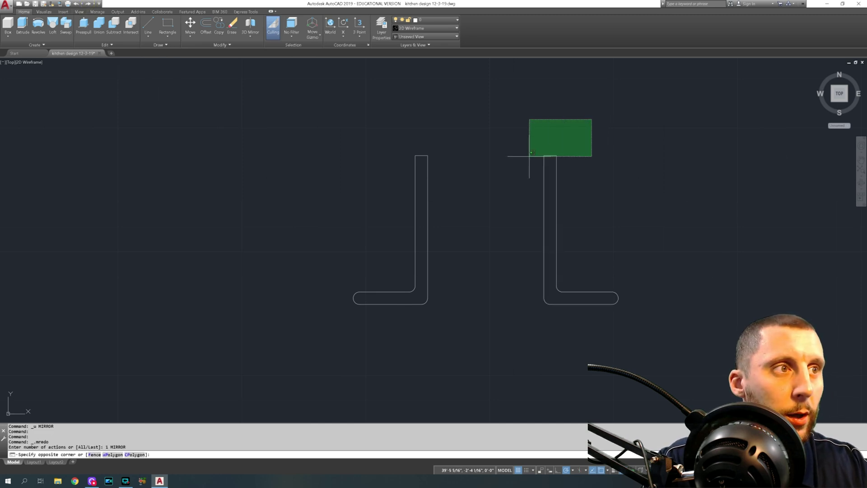
left_click(367, 217)
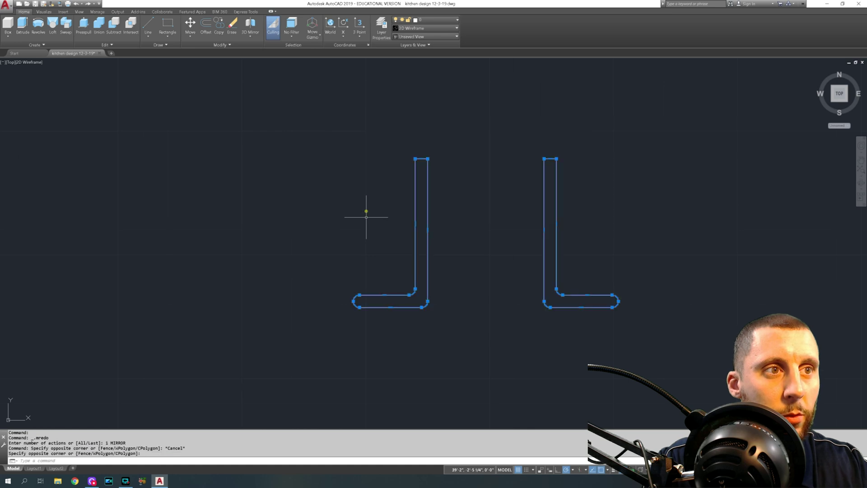
type("s")
key("Return")
left_click(375, 170)
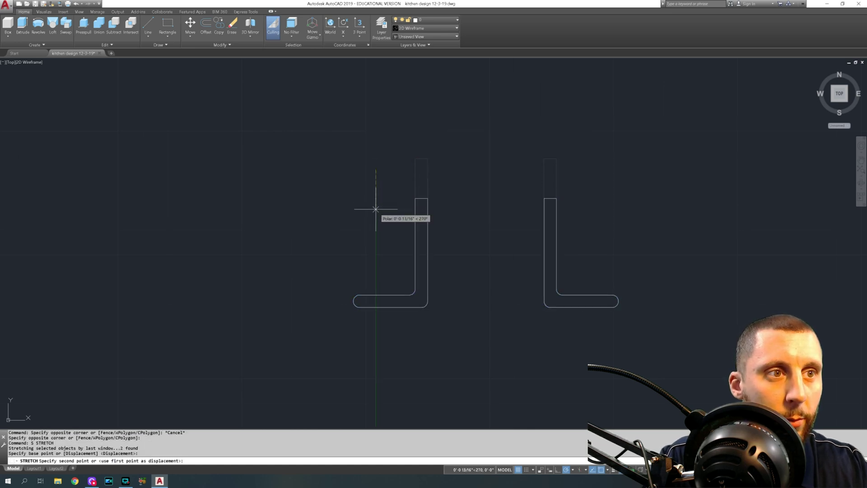
type("1")
key("Return")
Step: Move the left L profile by its upper-right corner onto the left door's front, at the start of the center rounding
left_click(459, 242)
left_click(416, 258)
type("m")
key("Return")
left_click(428, 209)
scroll(425, 208, "down", 5)
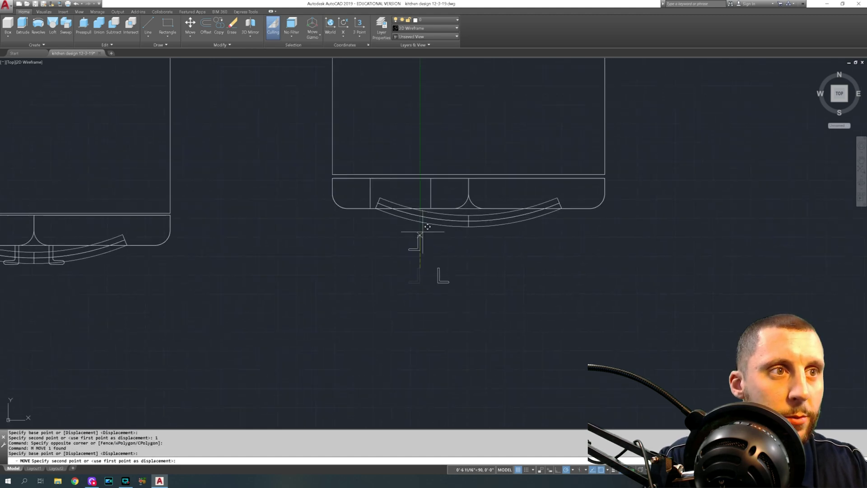
scroll(464, 197, "up", 4)
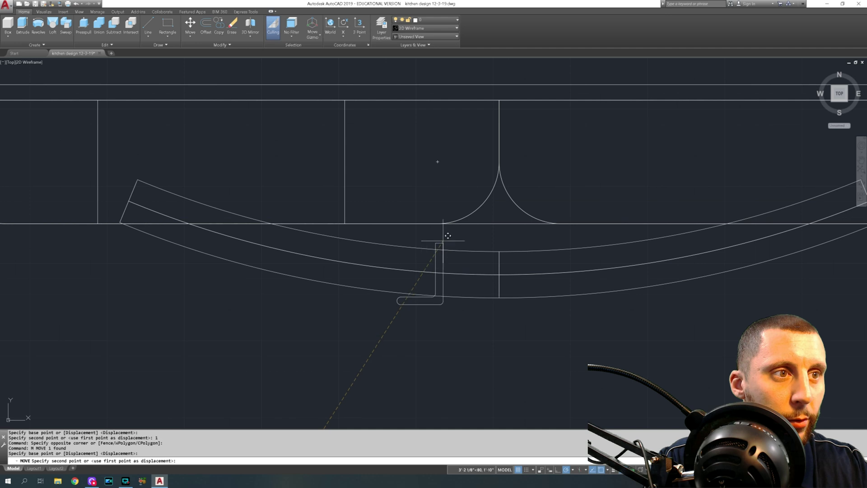
left_click(437, 222)
scroll(438, 222, "down", 4)
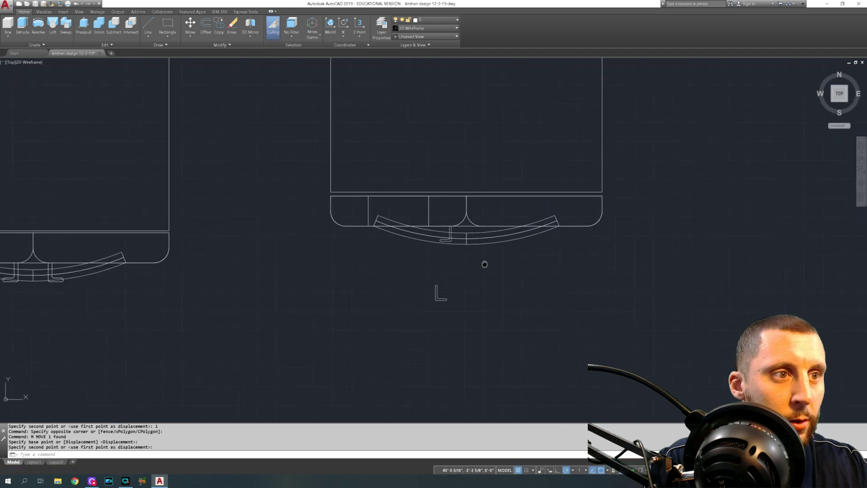
Step: Move the right L profile by its upper-left corner onto the right door's front, at the start of the center rounding
left_click(452, 261)
left_click(431, 285)
type("m")
key("Return")
scroll(430, 271, "up", 5)
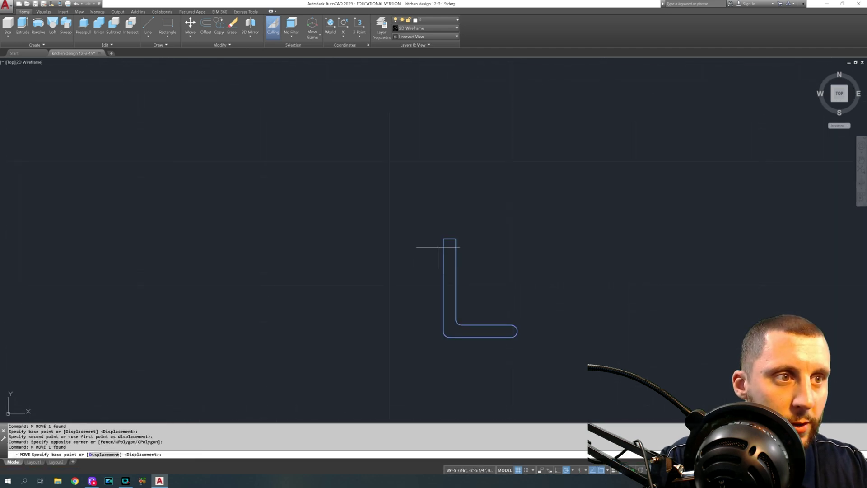
left_click(444, 239)
scroll(448, 234, "down", 5)
scroll(417, 286, "up", 1)
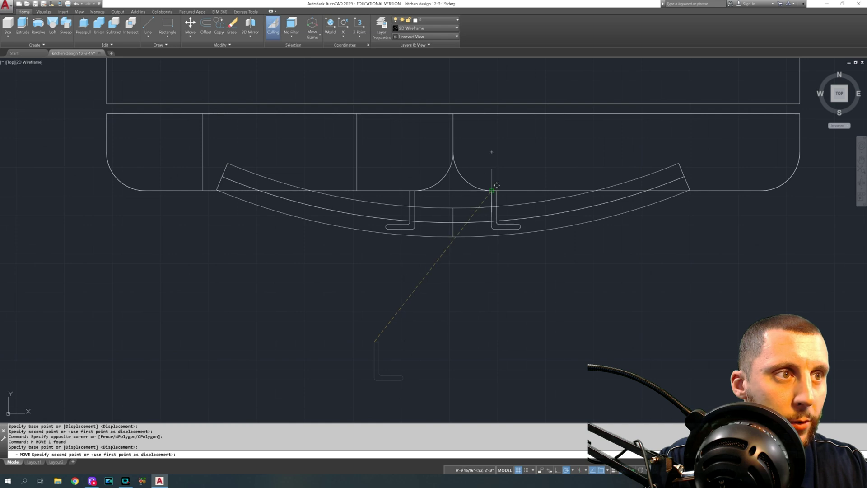
left_click(491, 190)
Step: In a 3D view, move both L profiles 4" upward along the Z axis
scroll(503, 228, "down", 3)
middle_click_drag(522, 248, 470, 204, "shift")
scroll(448, 361, "up", 6)
left_click(492, 238)
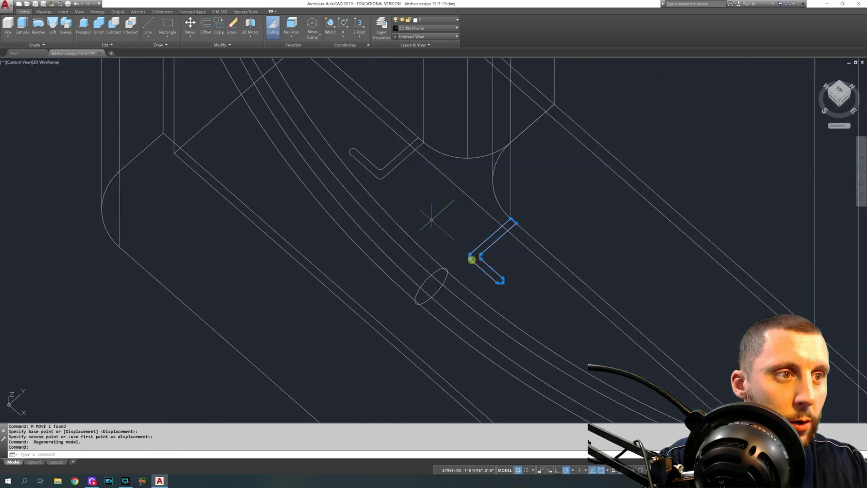
left_click(382, 168)
type("m")
key("Return")
left_click(574, 242)
type("4")
key("Return")
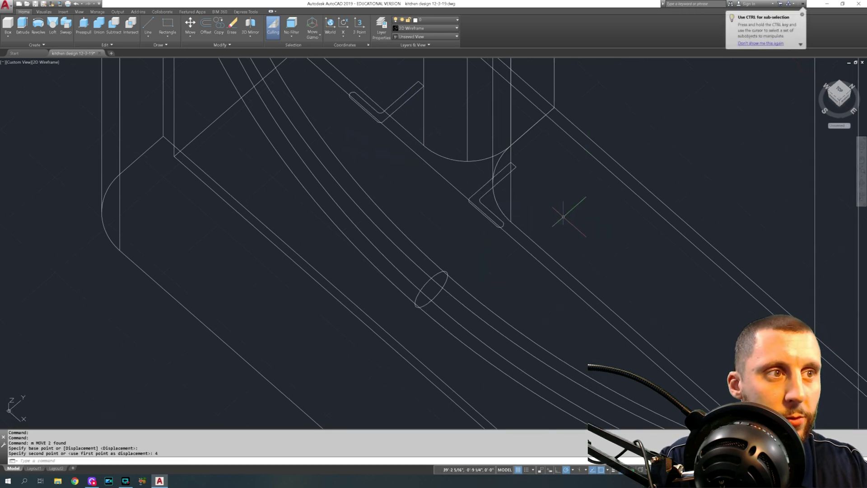
Step: Extrude both L profiles upward along the doors into solid handles, ending at a picked endpoint near the doors' top
left_click(488, 208)
left_click(400, 105)
middle_click_drag(400, 105, 477, 267, "shift")
type("extru")
key("Return")
middle_click_drag(469, 90, 470, 217)
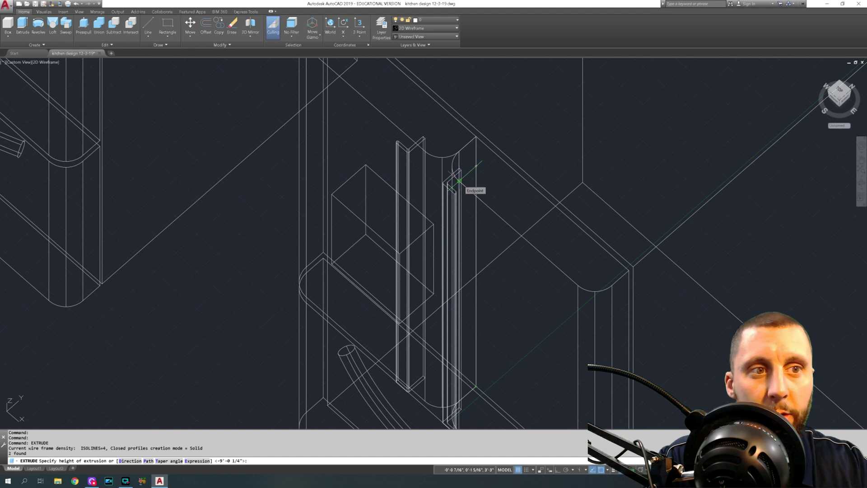
left_click(459, 181)
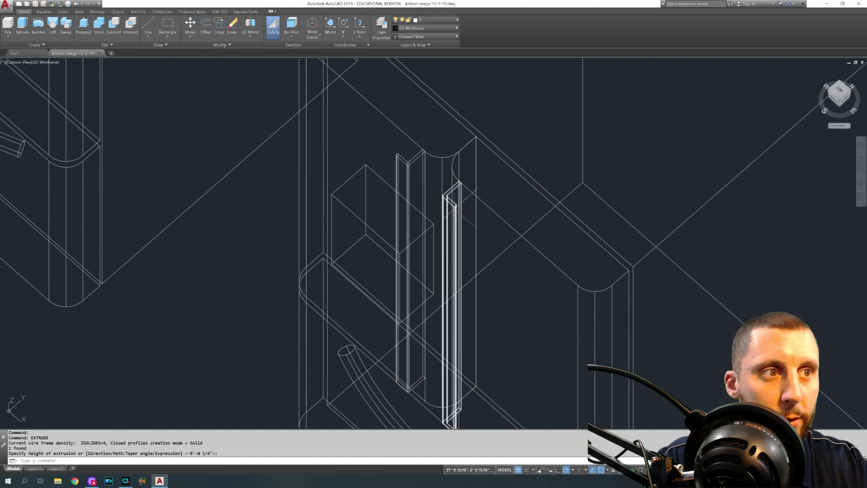
Step: Shorten the right door handle by stretching its top end 4" downward along the Z axis
left_click(451, 204)
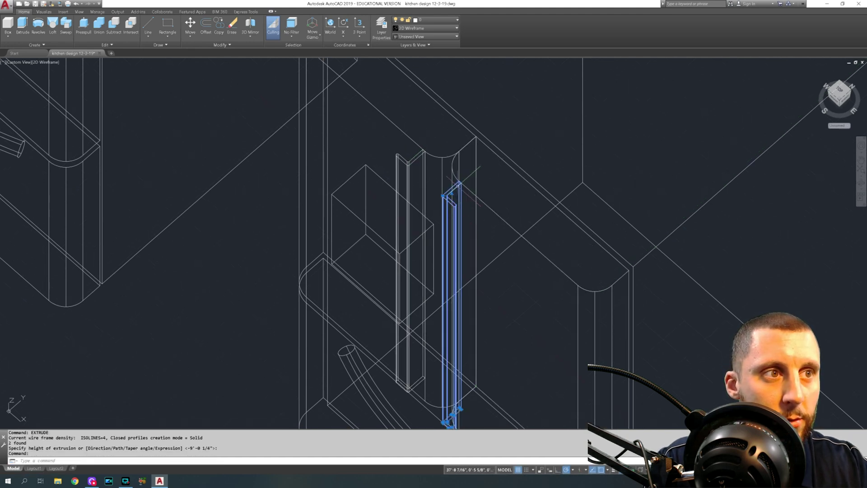
scroll(451, 194, "up", 5)
left_click(453, 196)
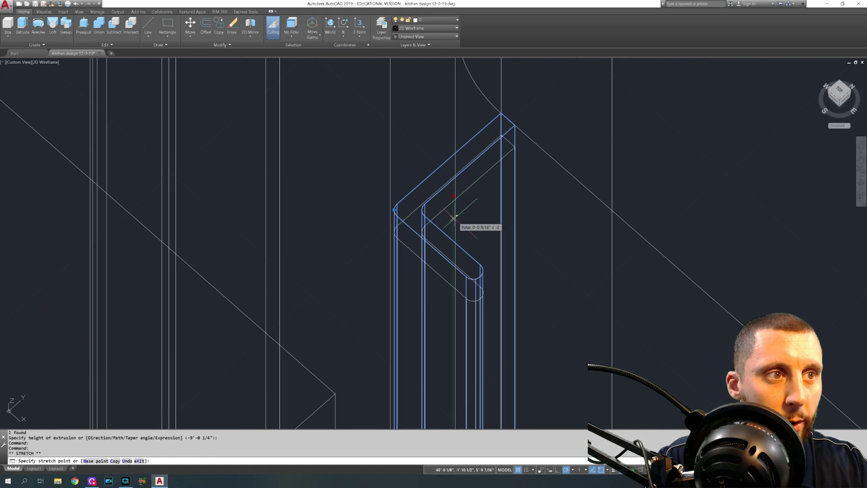
type("4")
key("Return")
Step: Shorten the left door handle by stretching its top end 4" downward along the Z axis
scroll(459, 213, "down", 4)
left_click(387, 151)
left_click(380, 131)
left_click(384, 137)
type("4")
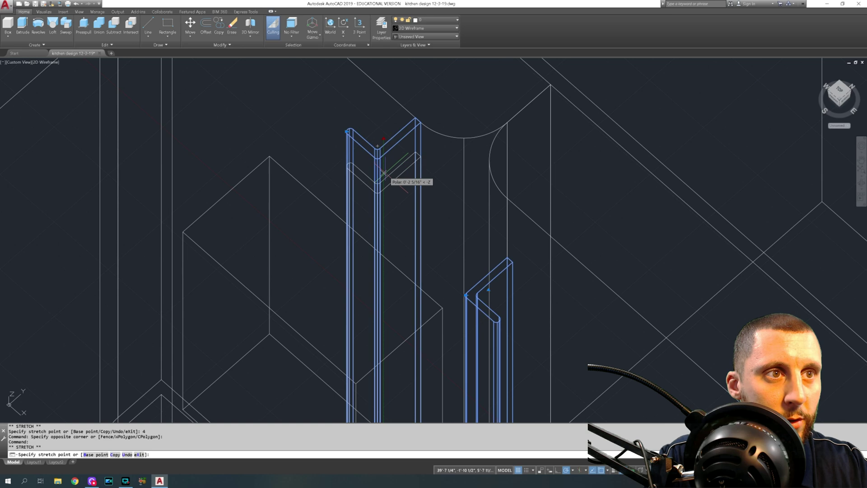
key("Return")
scroll(385, 173, "down", 3)
key("Escape")
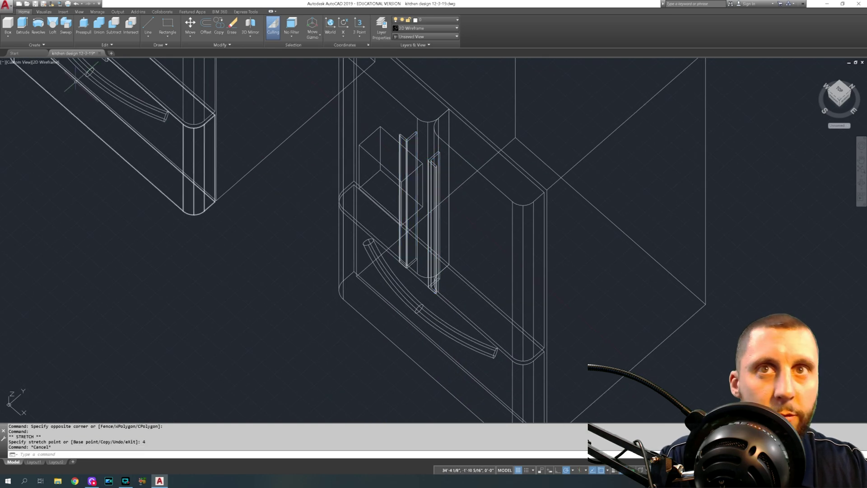
Step: Inspect the finished refrigerator and its handles in the Conceptual visual style, and return to 2D Wireframe
left_click(43, 62)
left_click(54, 79)
mouse_move(484, 226)
middle_mouse_down("shift")
mouse_move(500, 192)
mouse_move(524, 193)
mouse_move(501, 211)
middle_mouse_up("shift")
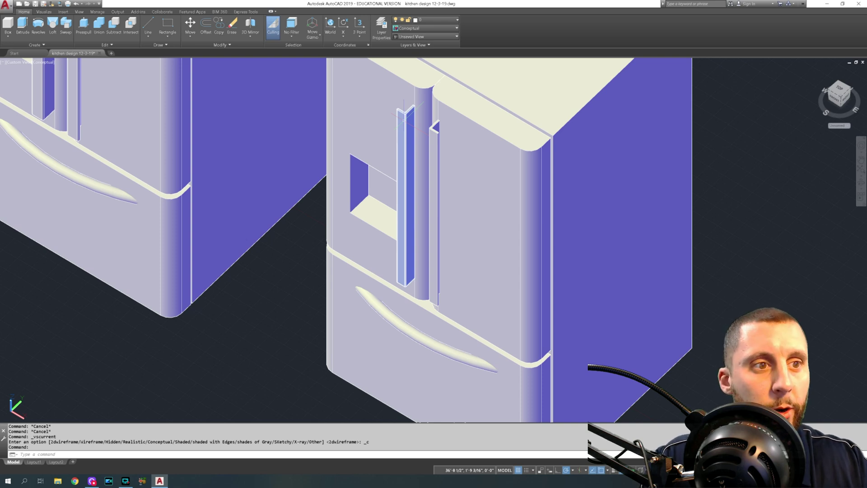
scroll(399, 259, "down", 2)
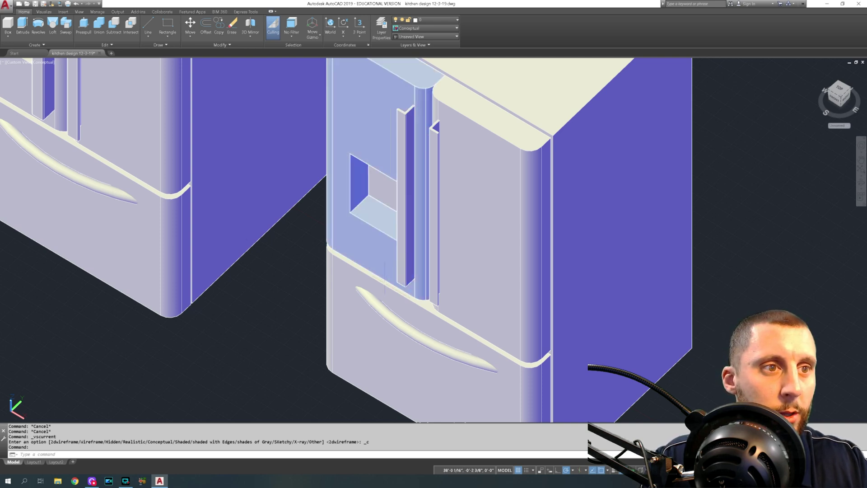
scroll(434, 217, "down", 4)
left_click(43, 62)
left_click(53, 73)
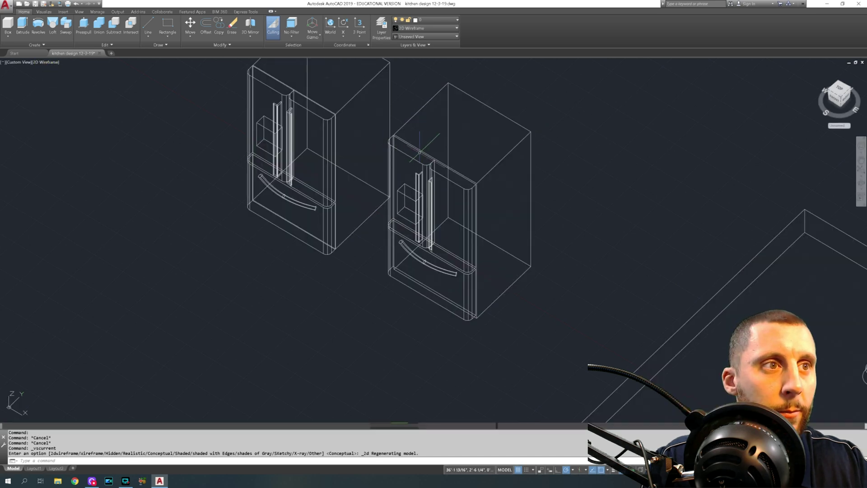
left_click(556, 85)
left_click(398, 312)
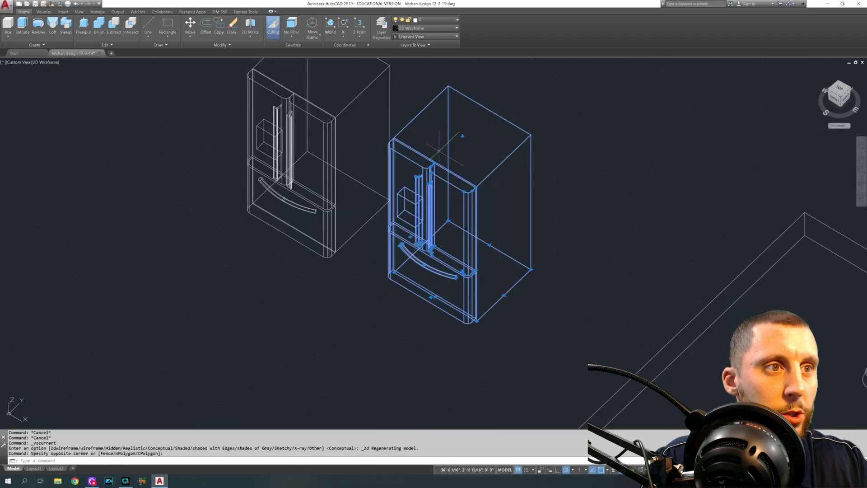
left_click(190, 25)
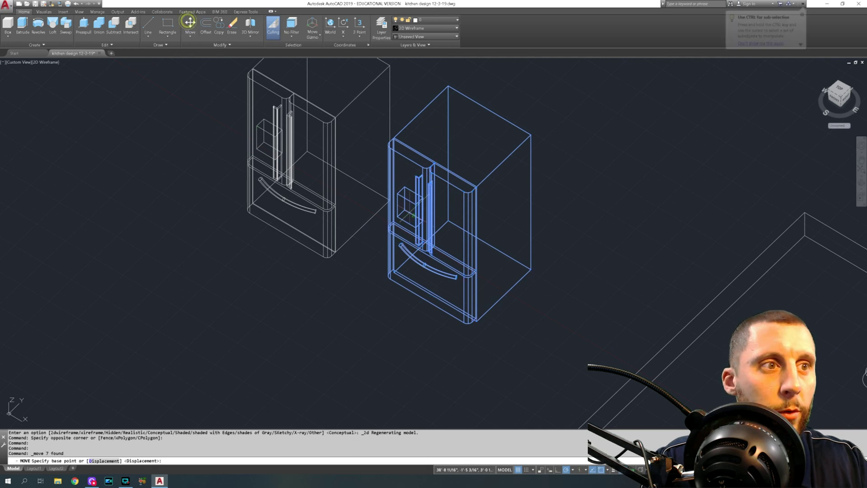
left_click(448, 221)
scroll(448, 221, "down", 5)
scroll(312, 158, "up", 8)
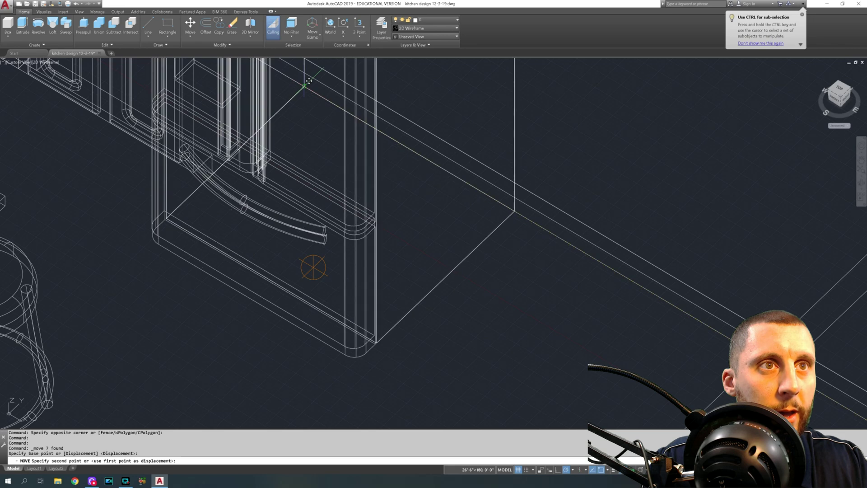
key("Escape")
Step: Examine the overall layout of the kitchen, the refrigerators and the separate slab with light fixtures
scroll(419, 273, "down", 5)
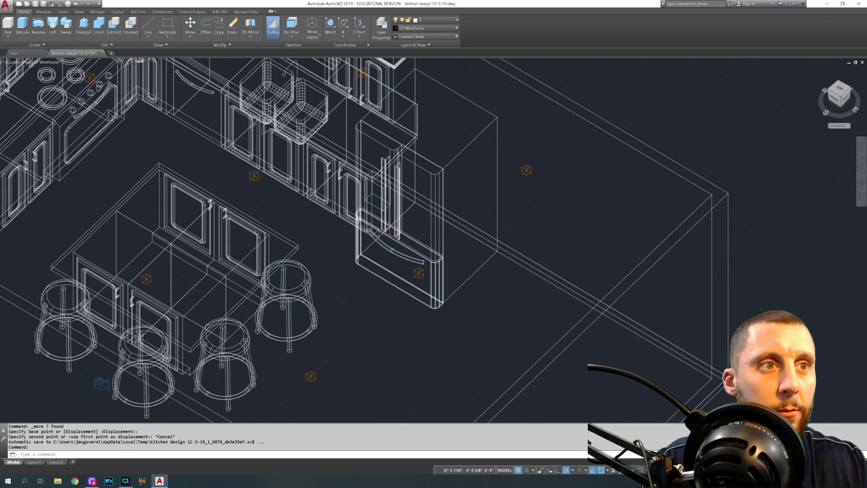
scroll(406, 238, "down", 8)
scroll(490, 291, "up", 2)
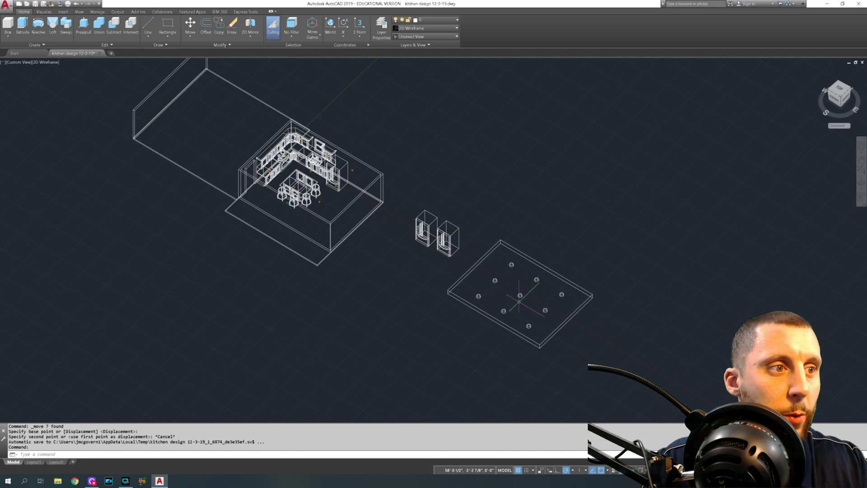
scroll(519, 298, "up", 4)
middle_click_drag(527, 306, 458, 247)
scroll(471, 277, "down", 7)
middle_click_drag(326, 149, 355, 170)
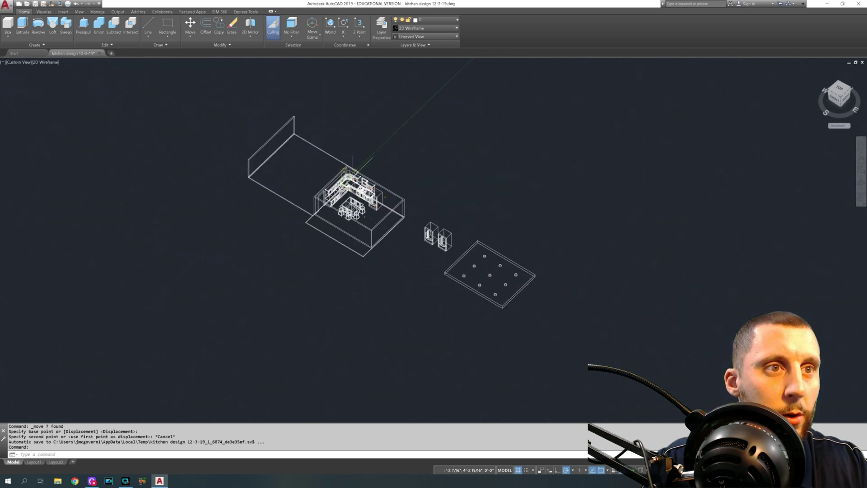
scroll(352, 176, "up", 6)
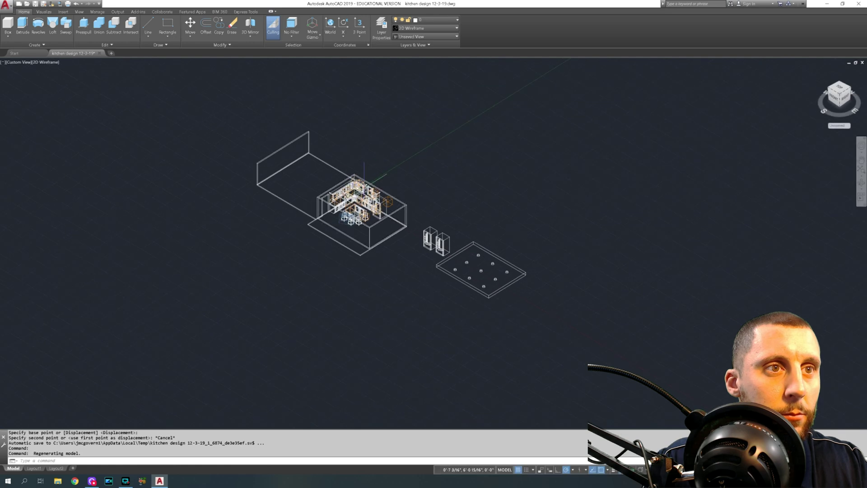
Step: In the Conceptual visual style, draw a 12" high ceiling box over the kitchen walls, between opposite outer top corners
left_click(47, 64)
left_click(58, 81)
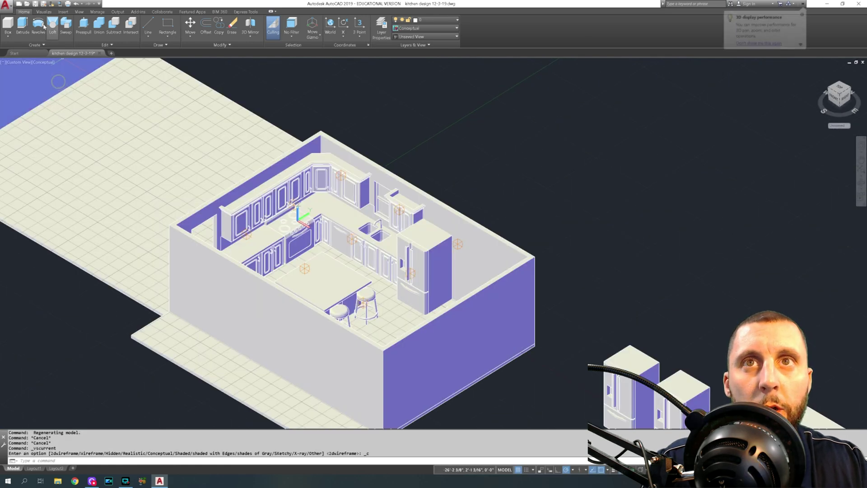
left_click(8, 24)
left_click(320, 132)
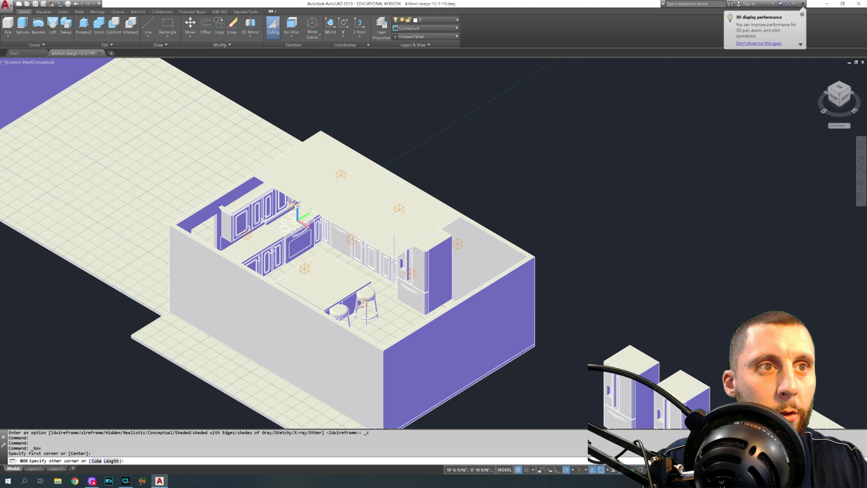
left_click(383, 350)
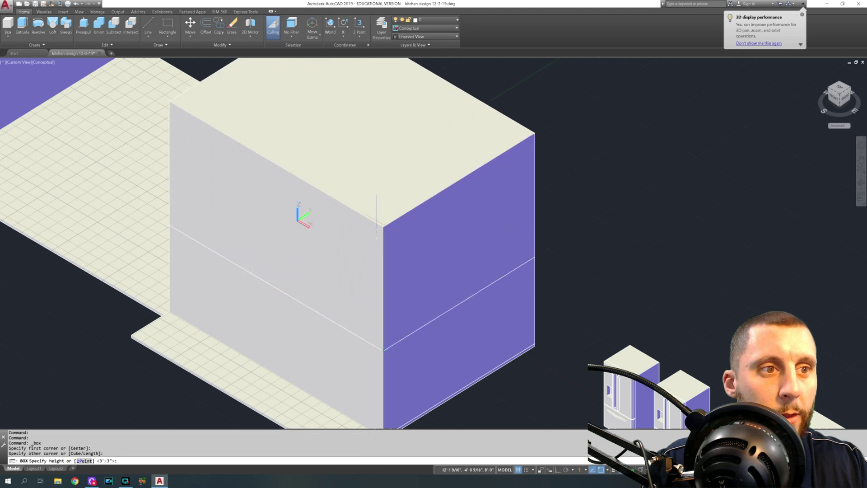
type("12")
key("Return")
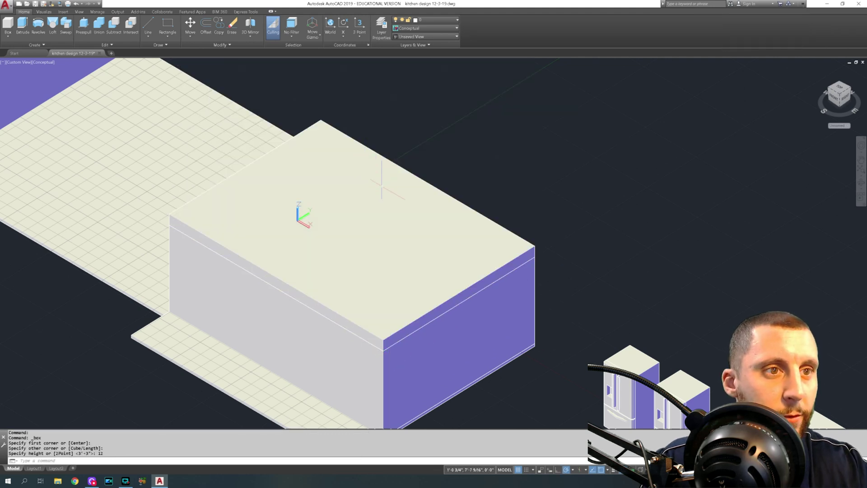
Step: Move the ceiling box 50' away from the kitchen along the positive Y axis
type("m")
key("Return")
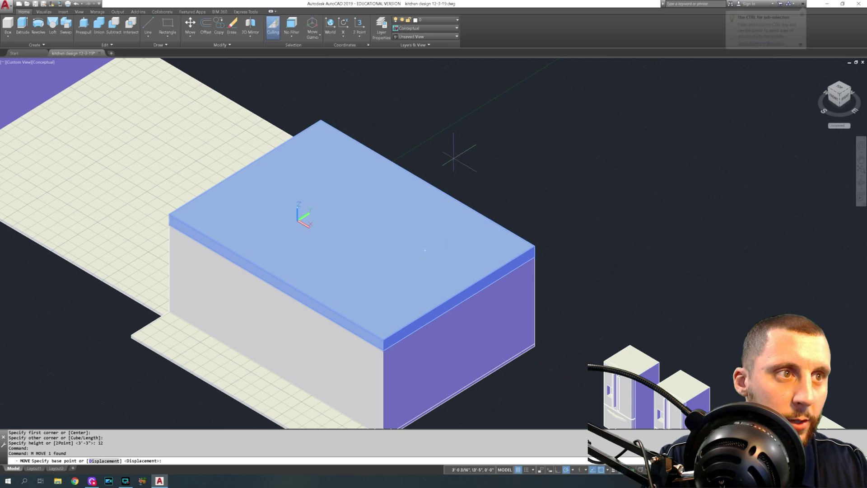
left_click(456, 149)
scroll(595, 232, "down", 3)
middle_click_drag(596, 232, 460, 145)
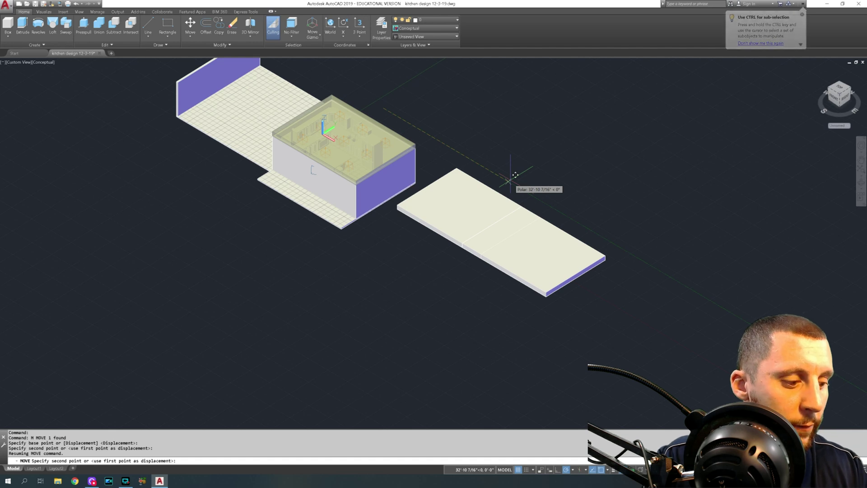
middle_click_drag(425, 135, 578, 281)
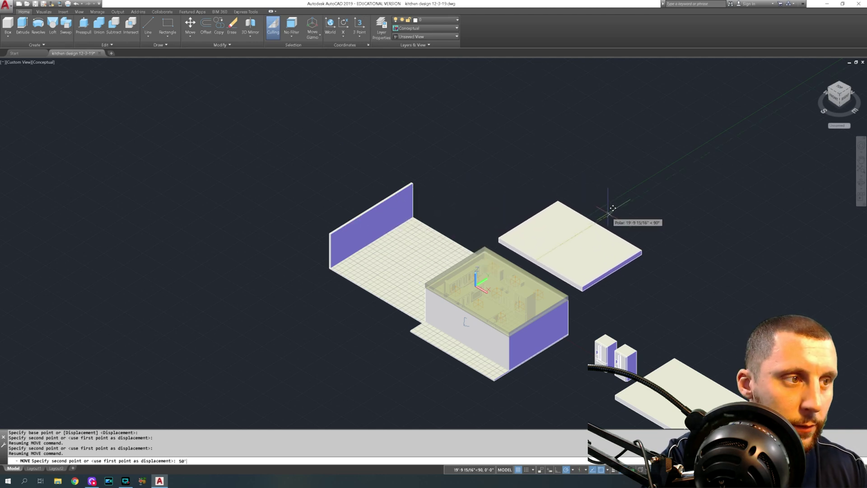
type("'")
key("Return")
Step: In 2D Wireframe, draw a diagonal line between opposite bottom corners of the ceiling box
scroll(705, 194, "up", 3)
middle_click_drag(691, 183, 503, 293)
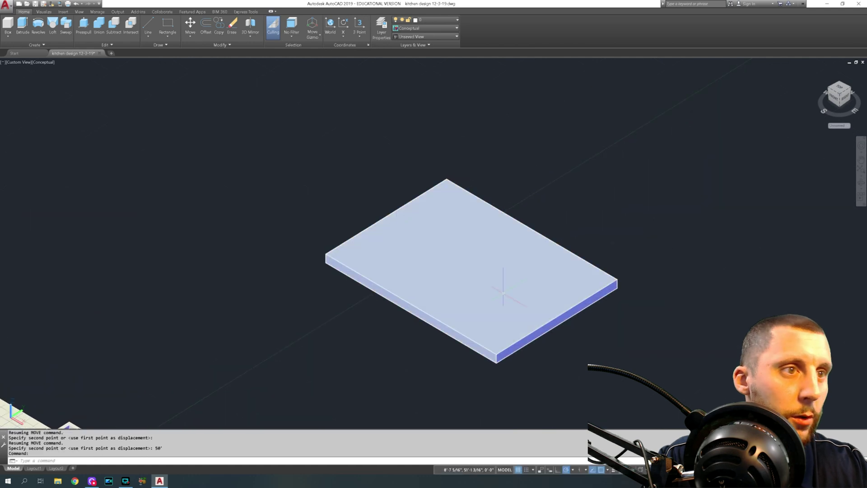
left_click(45, 62)
left_click(62, 80)
left_click(149, 27)
left_click(323, 266)
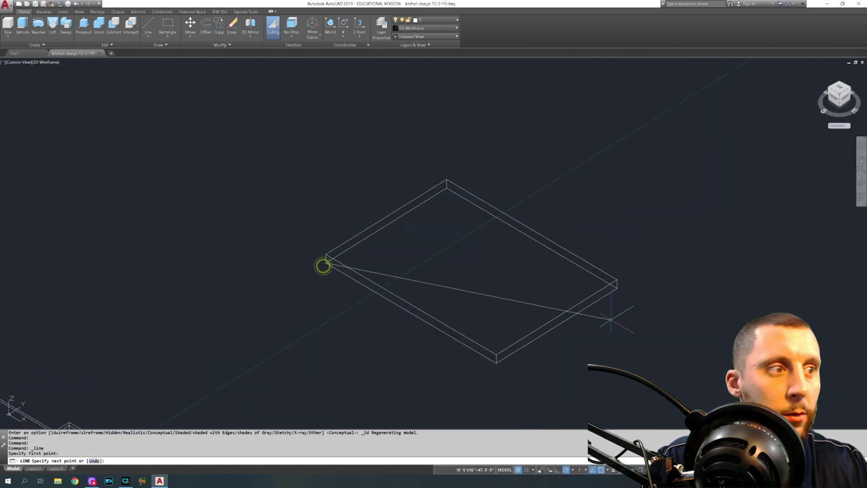
left_click(616, 284)
key("Escape")
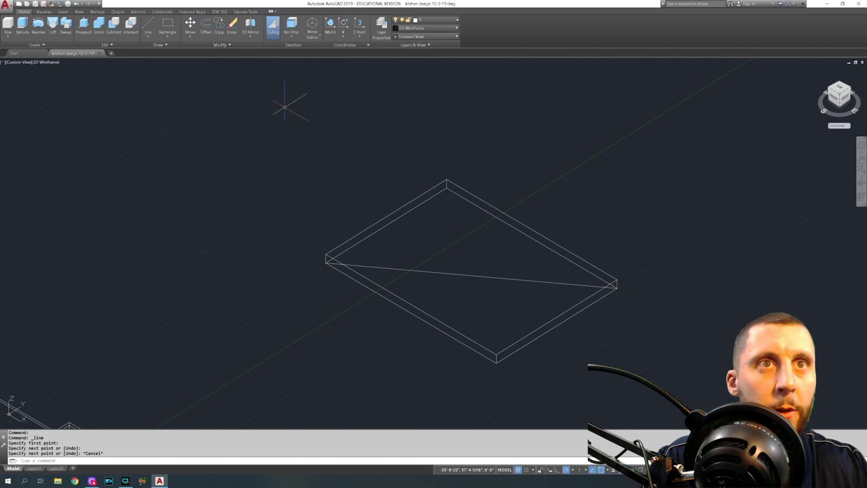
left_click(168, 36)
left_click(172, 74)
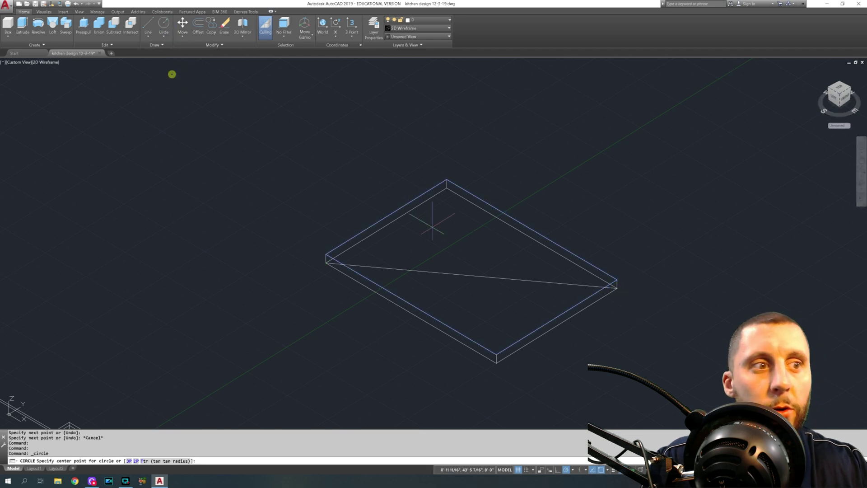
key("Escape")
key("Return")
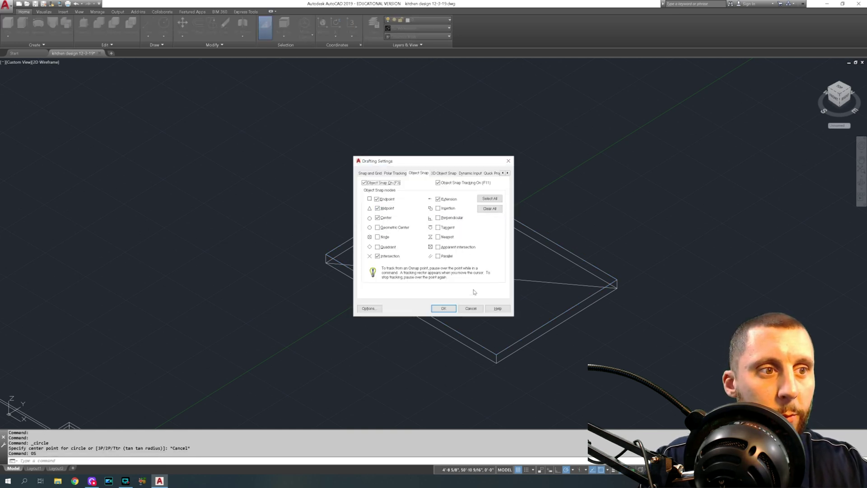
left_click(444, 308)
key("Escape")
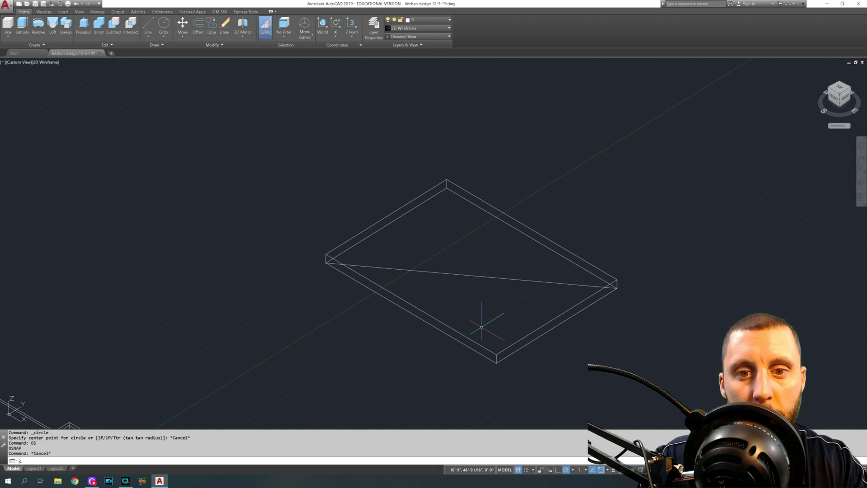
Step: Draw a circle of radius 5" centered on the midpoint of the ceiling's diagonal line
type("circ")
key("Return")
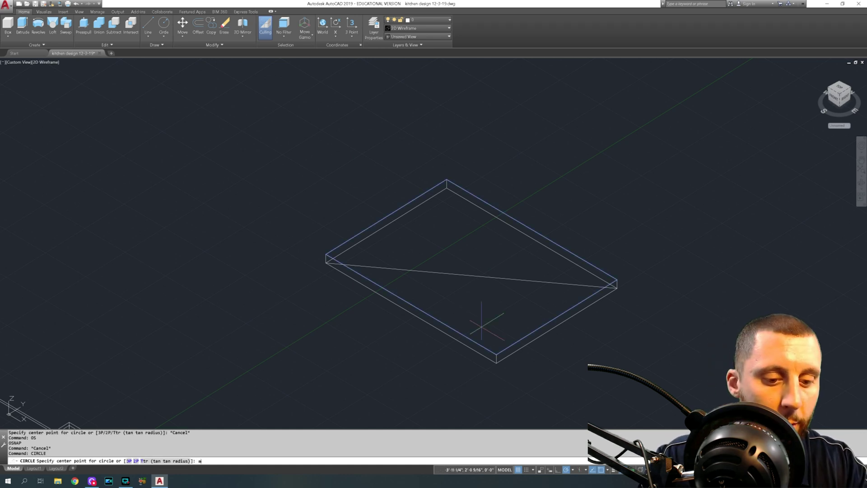
key("Return")
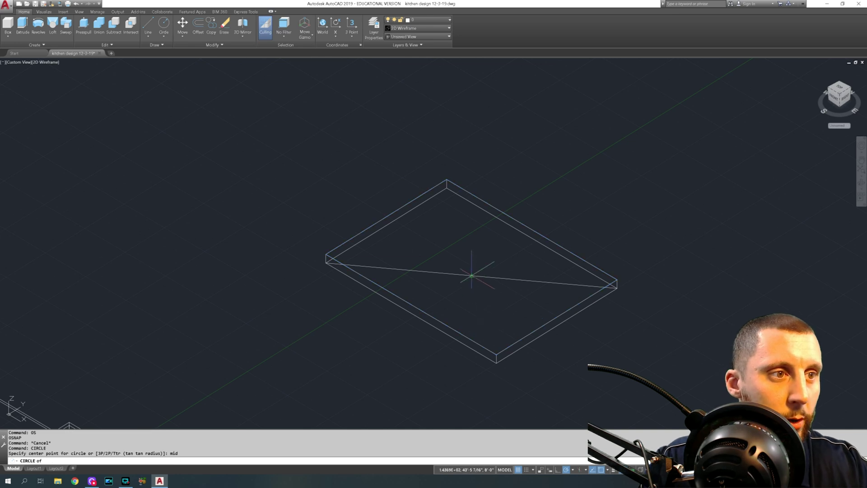
left_click(473, 275)
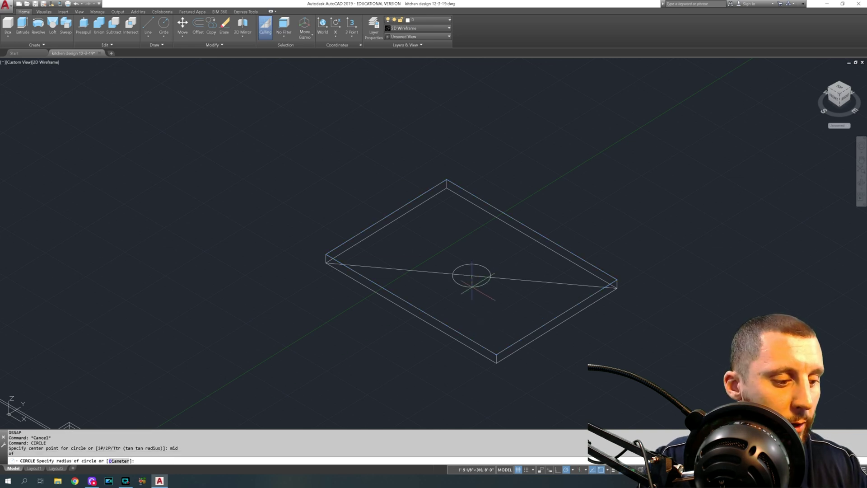
key("Return")
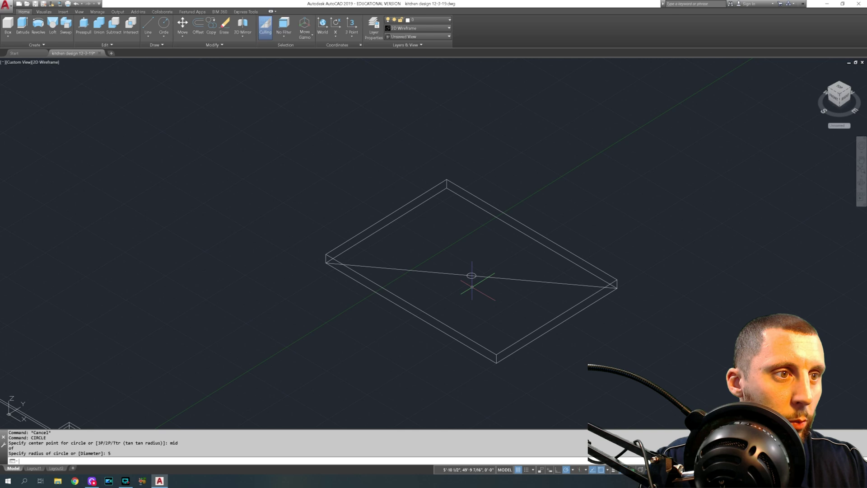
Step: Draw a second circle of radius 4" centered on the midpoint of the ceiling's diagonal line, concentric with the 5" circle
scroll(472, 285, "up", 4)
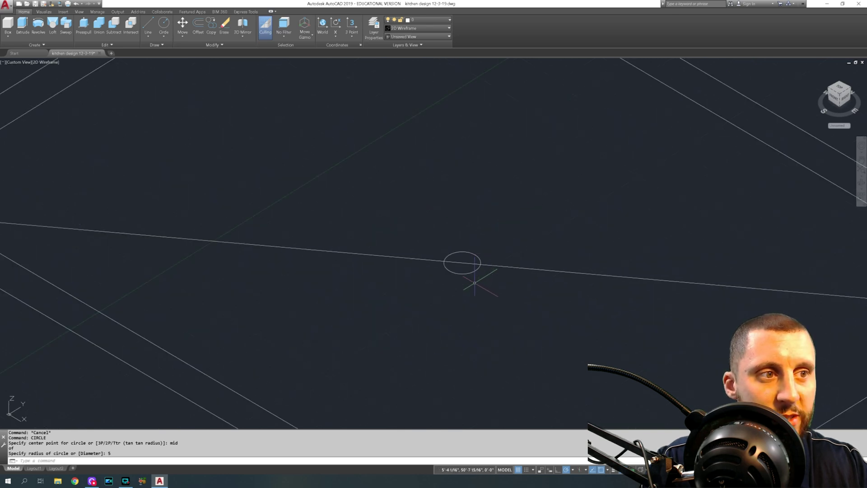
left_click(466, 275)
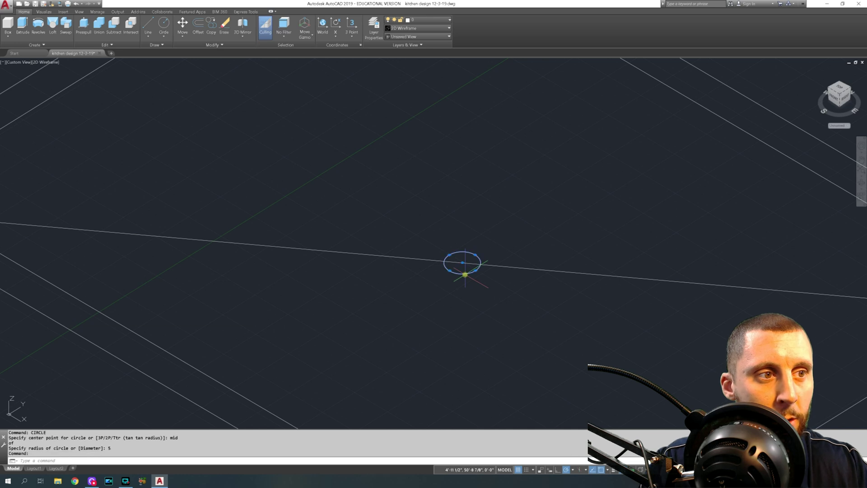
key("Escape")
scroll(465, 261, "up", 4)
left_click(164, 28)
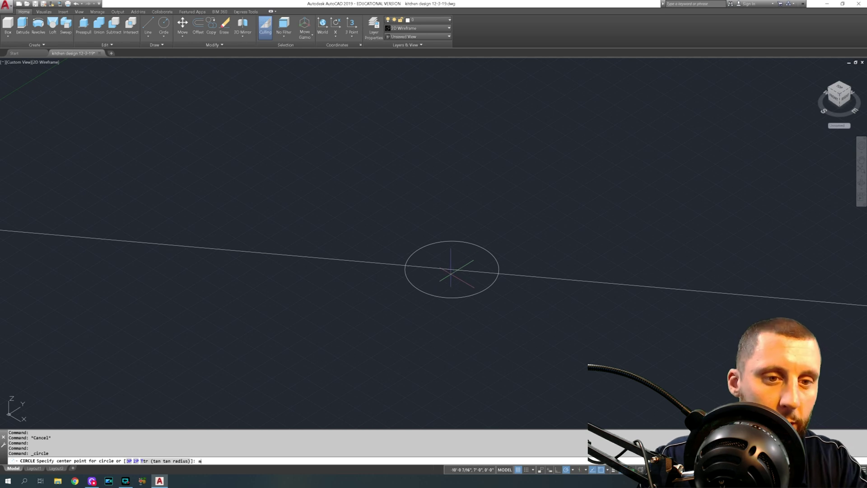
key("Return")
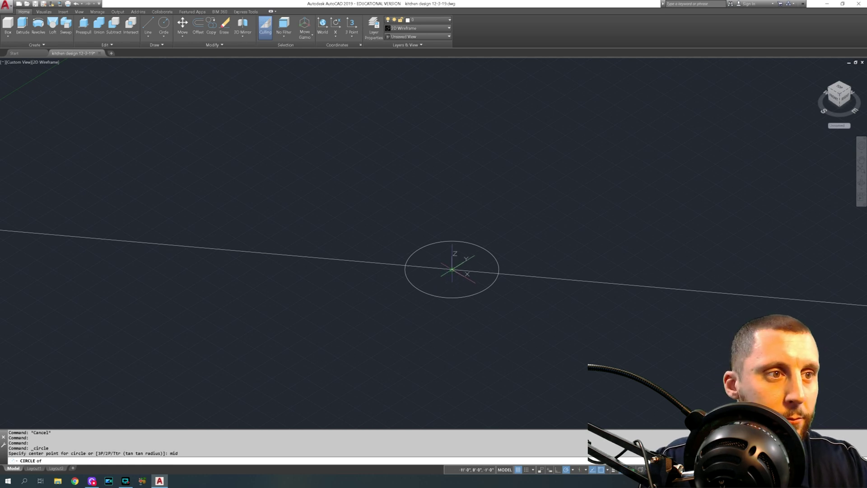
left_click(451, 271)
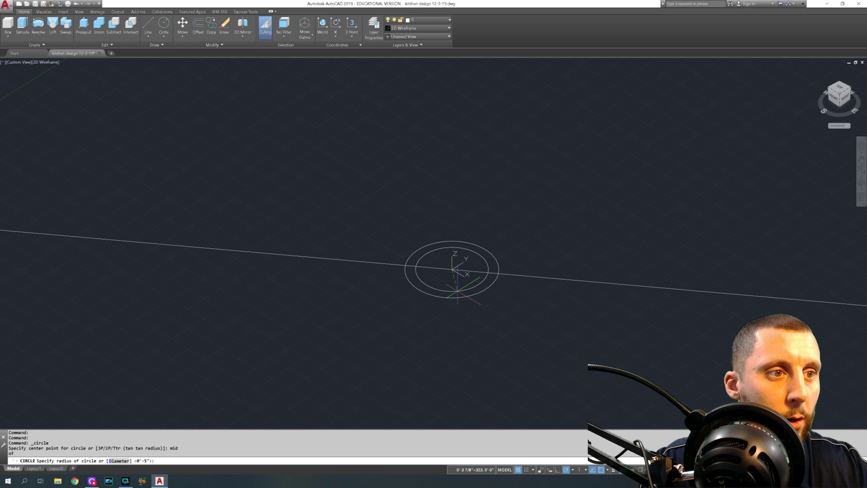
type("4")
key("Return")
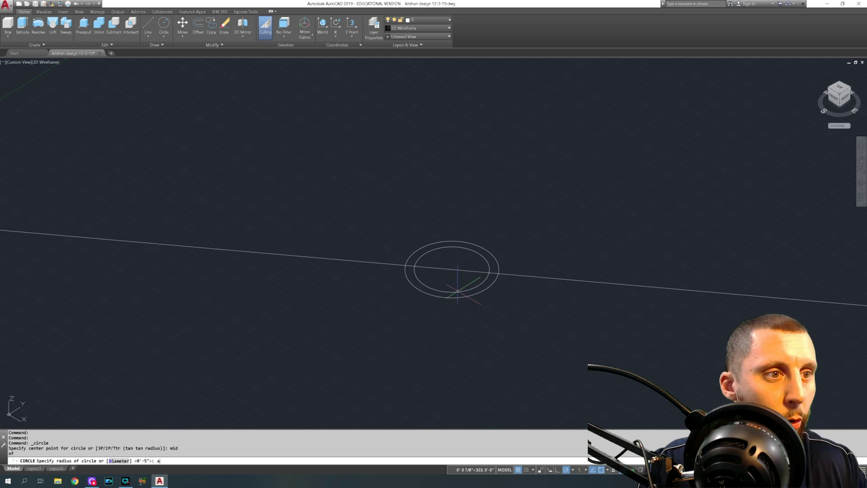
Step: Move the 4" radius circle straight up 10" along the positive Z axis
left_click(457, 292)
type("m")
key("Return")
left_click(524, 229)
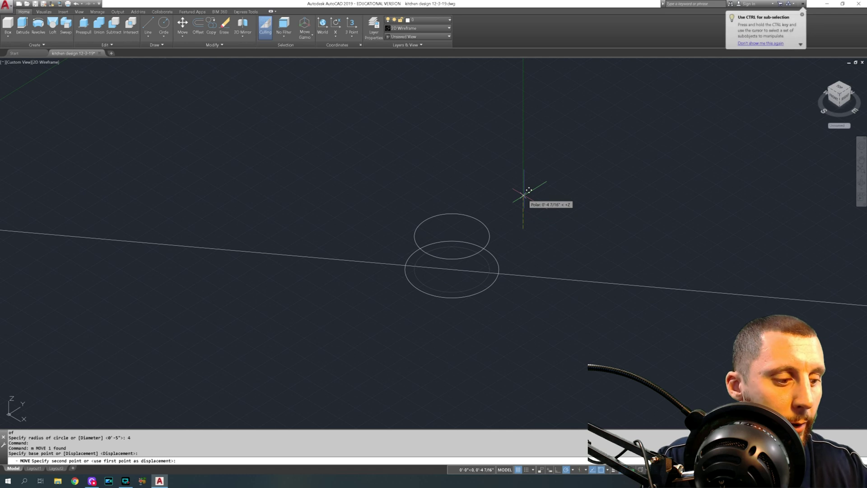
key("Return")
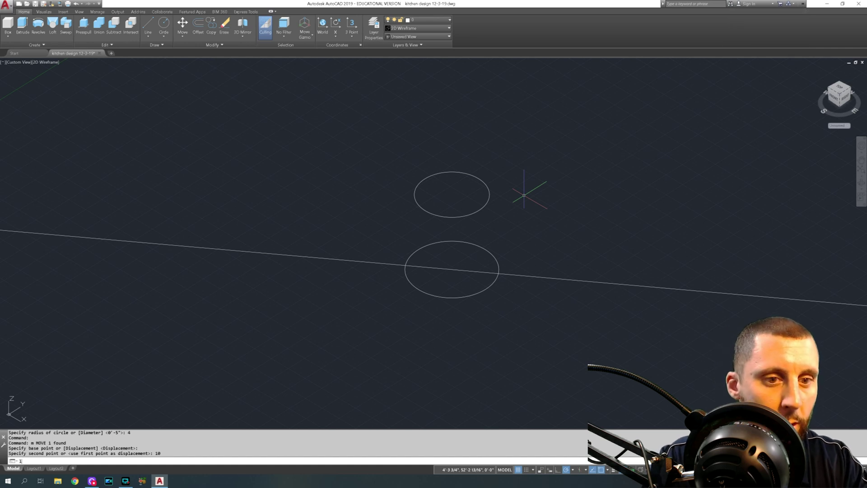
Step: Loft a solid light fixture between the raised 4" circle and the 5" circle, using cross sections only
type("lot")
key("Return")
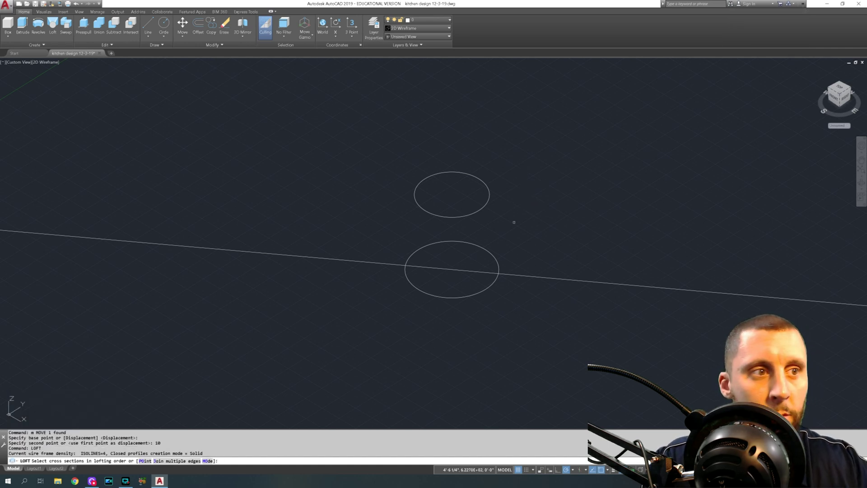
left_click(464, 215)
left_click(474, 243)
key("Return")
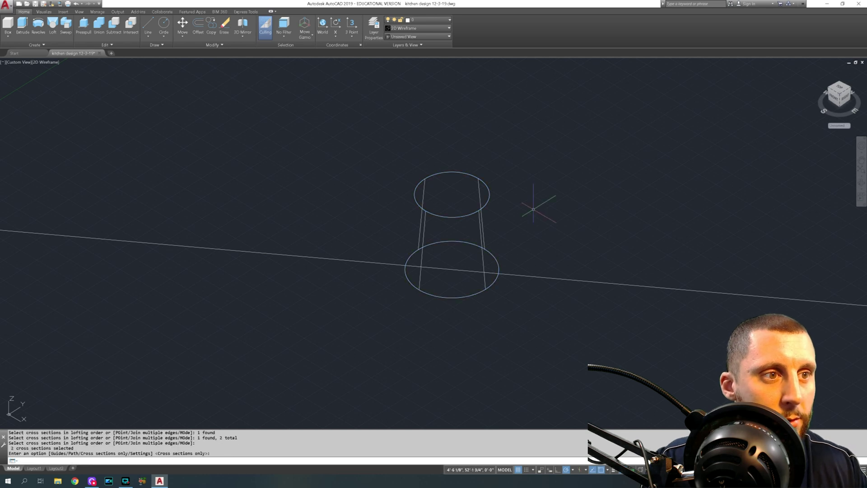
key("Return")
scroll(534, 210, "down", 3)
middle_click_drag(524, 205, 514, 183, "shift")
left_click(513, 183)
left_click(497, 212)
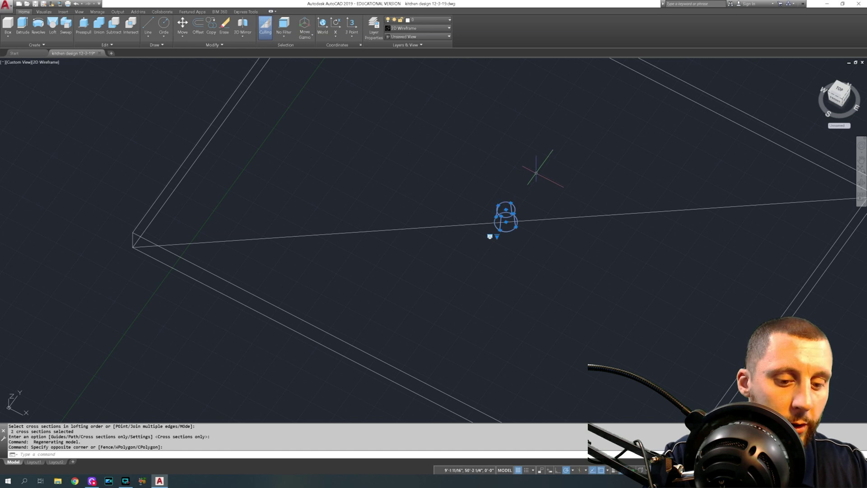
type("m")
key("Return")
left_click(547, 165)
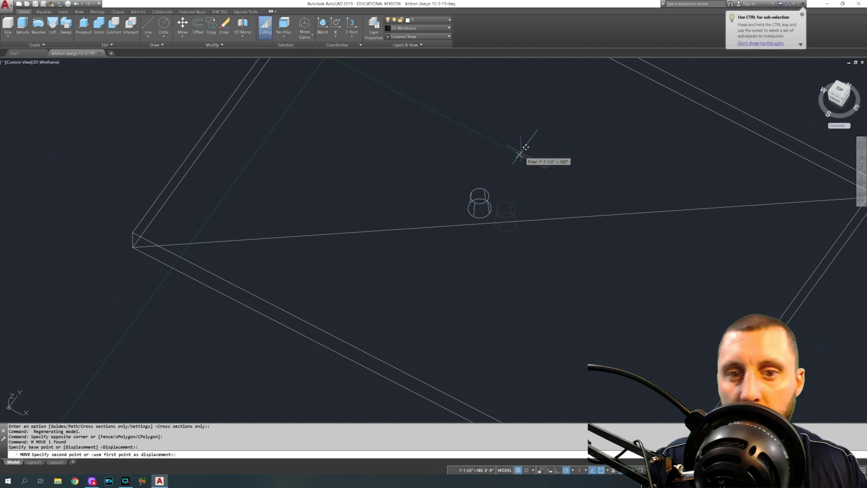
key("Escape")
Step: Copy the lofted light fixture 6' along the negative X axis and 6' along the positive X axis
type("copy")
key("Return")
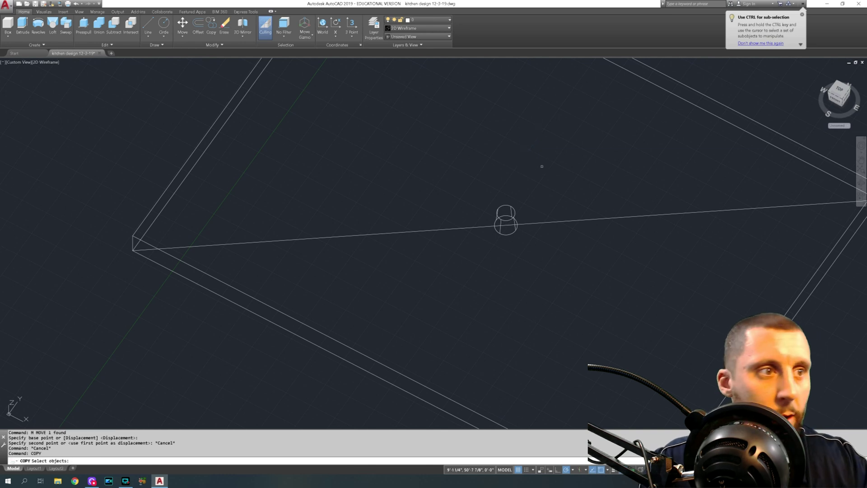
left_click(540, 186)
left_click(518, 212)
key("Return")
left_click(529, 191)
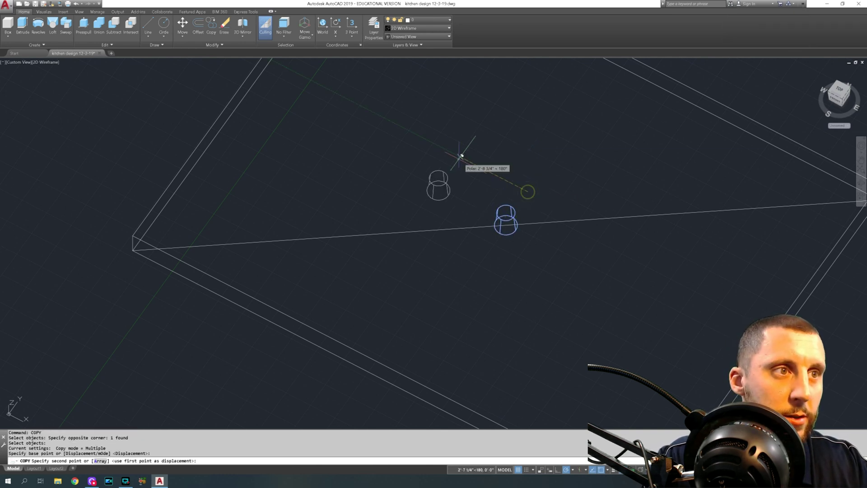
type("6'")
key("Return")
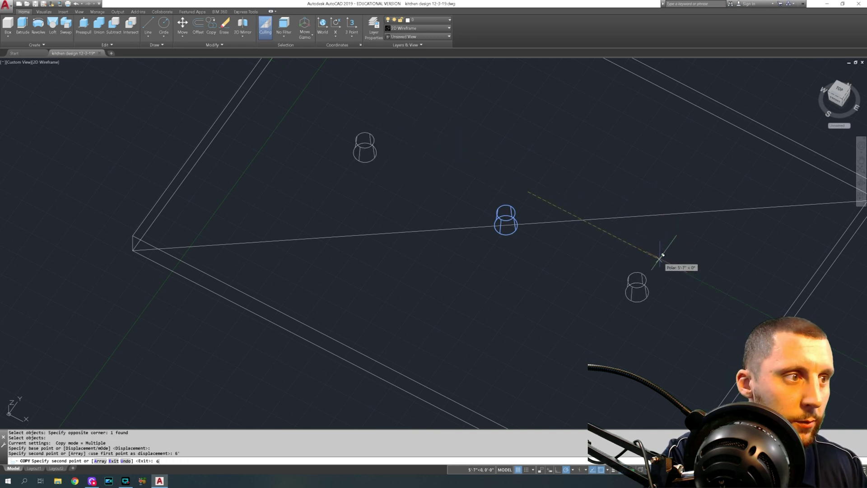
type("6'")
key("Return")
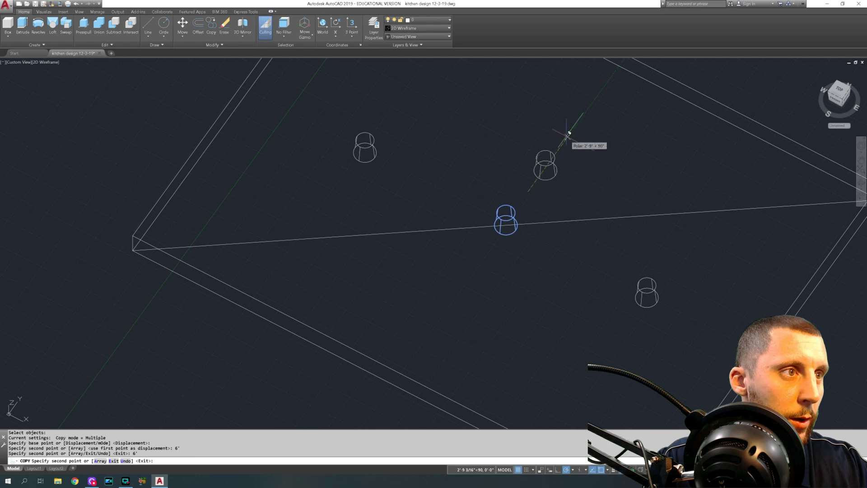
Step: Place two more copies of the center fixture, 5' along the positive Y axis and 5' along the negative Y axis
type("5'")
key("Return")
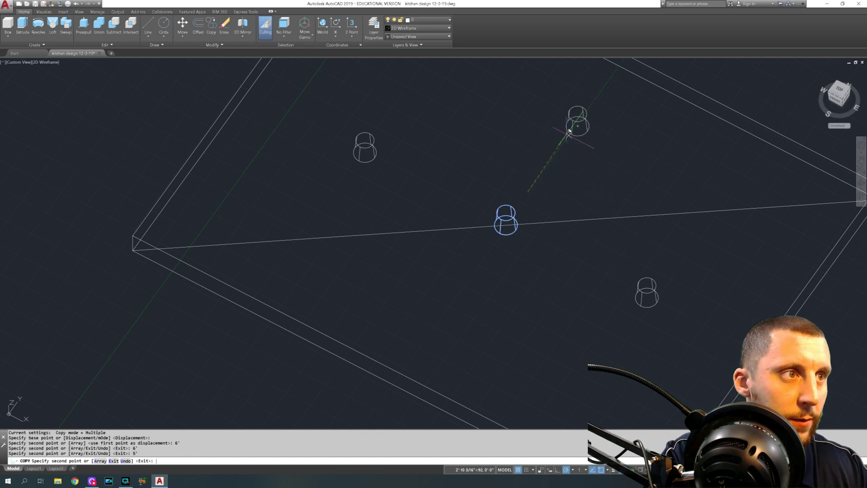
type("5")
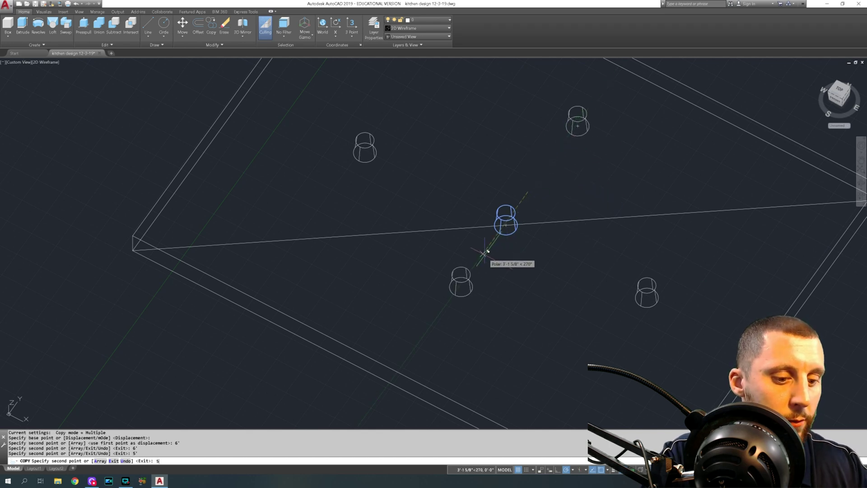
type("'")
key("Return")
key("Escape")
Step: Copy the fixture on the negative Y side of the center one 6' in both directions along the X axis
left_click_drag(472, 270, 419, 334)
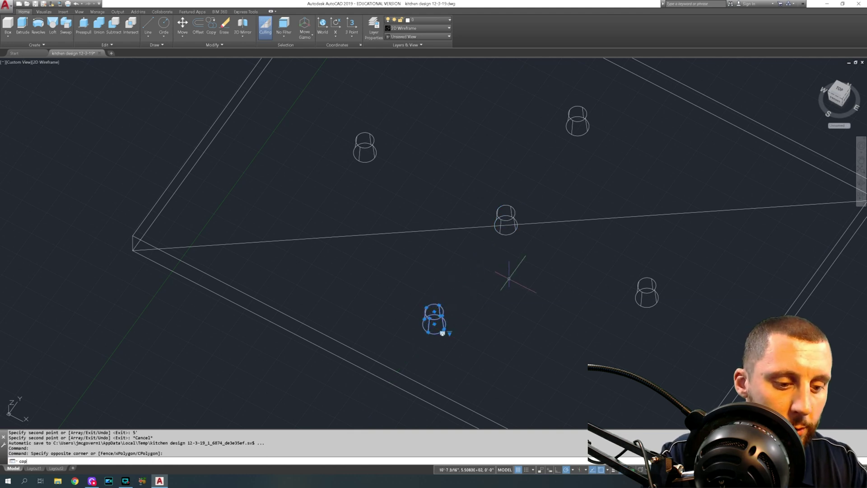
type("cop")
key("Return")
left_click(470, 306)
type("6'")
key("Return")
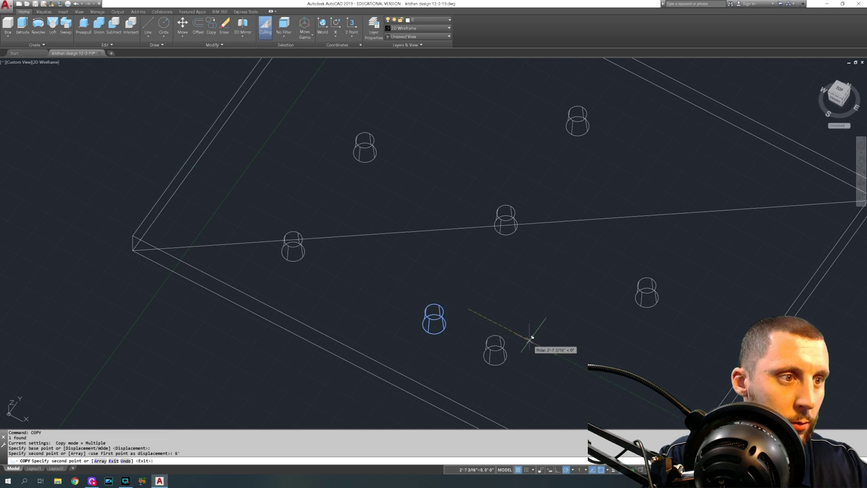
type("6'")
key("Return")
key("Escape")
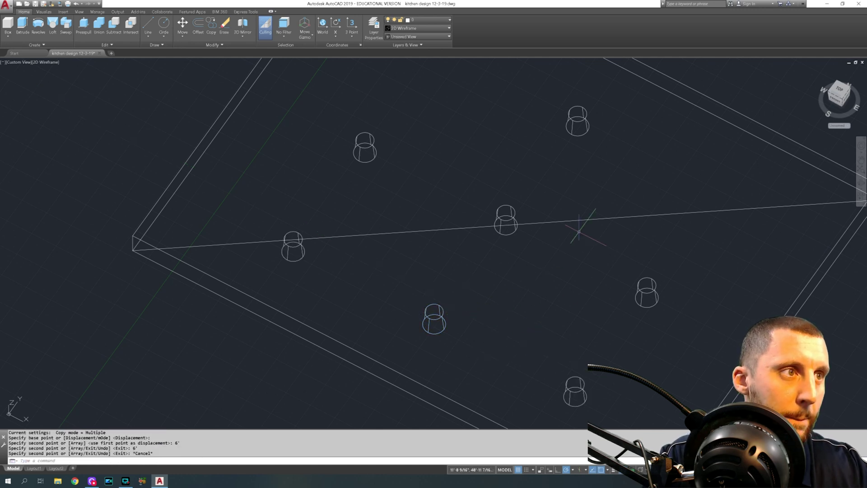
Step: Copy the fixture on the positive Y side of the center one 6' in both directions along the X axis
left_click(616, 89)
left_click(557, 131)
type("e")
key("BackSpace")
type("co")
key("Return")
left_click(564, 149)
type("6'")
key("Return")
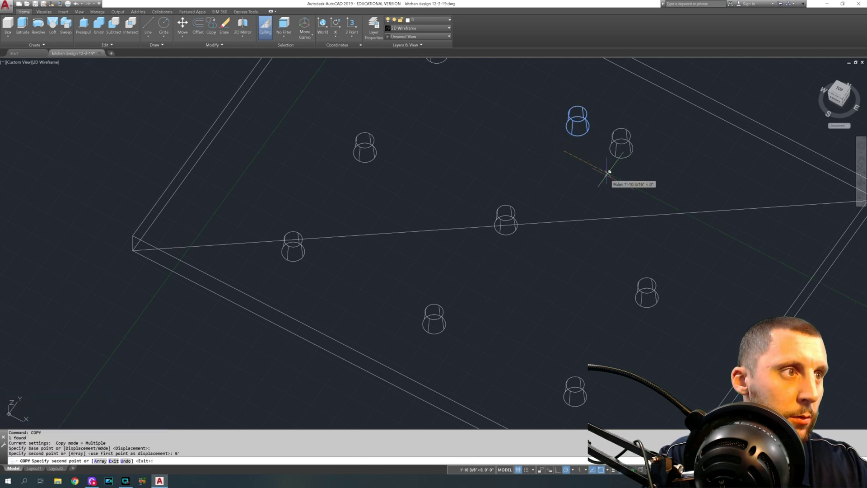
type("6'")
key("Return")
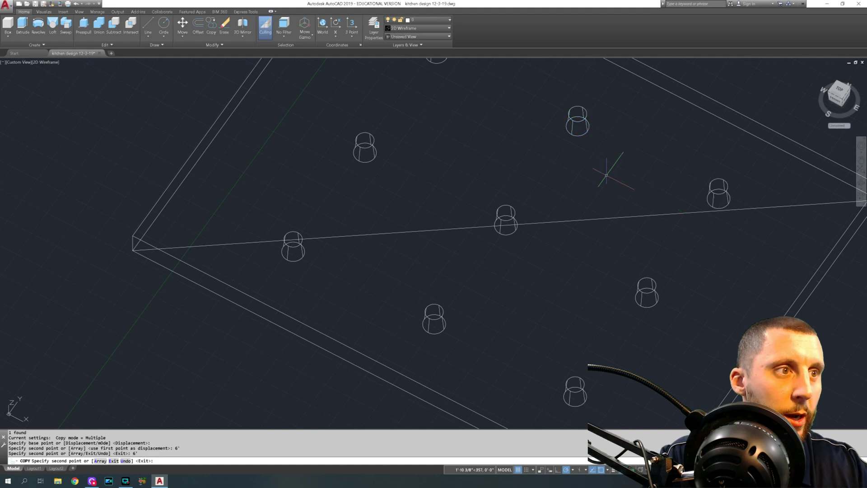
key("Escape")
Step: Place a point light with default options at the center of the bottom circle of the fixture in the negative X, negative Y corner
scroll(606, 171, "down", 3)
middle_click_drag(606, 170, 549, 198)
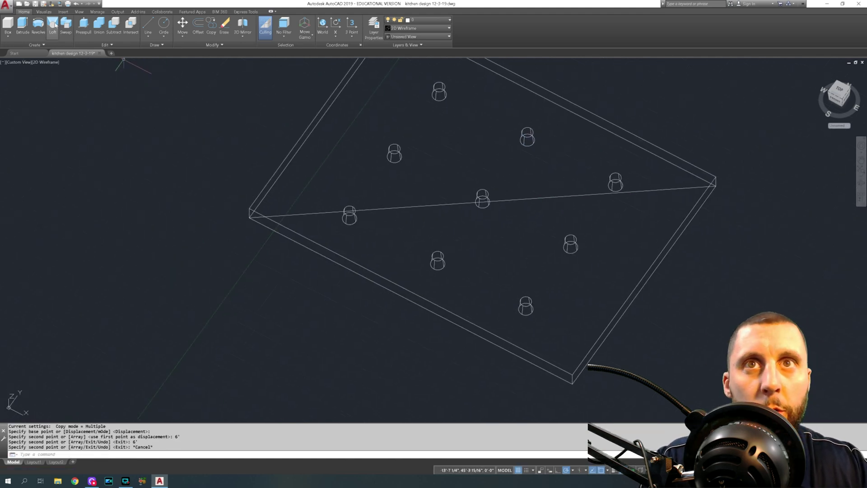
left_click(44, 11)
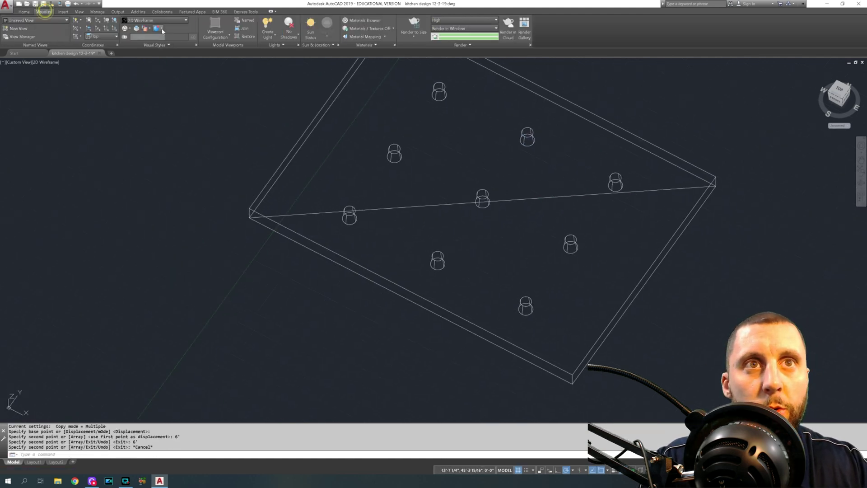
left_click(274, 45)
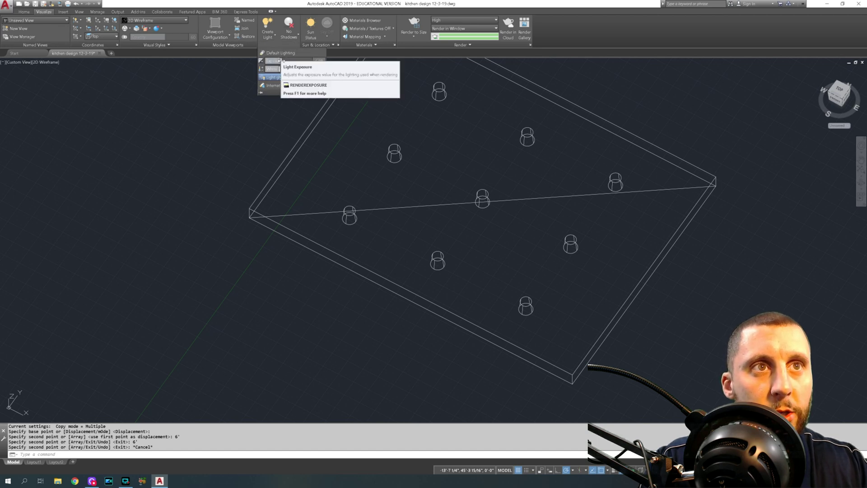
left_click(278, 47)
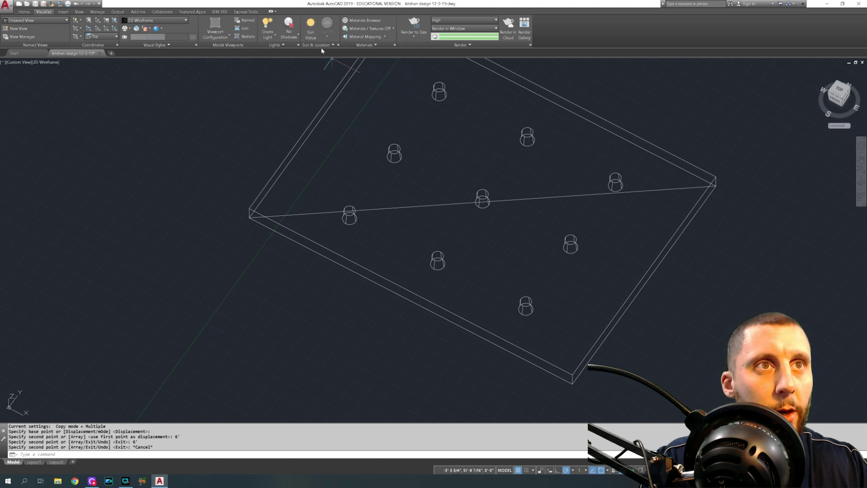
left_click(283, 45)
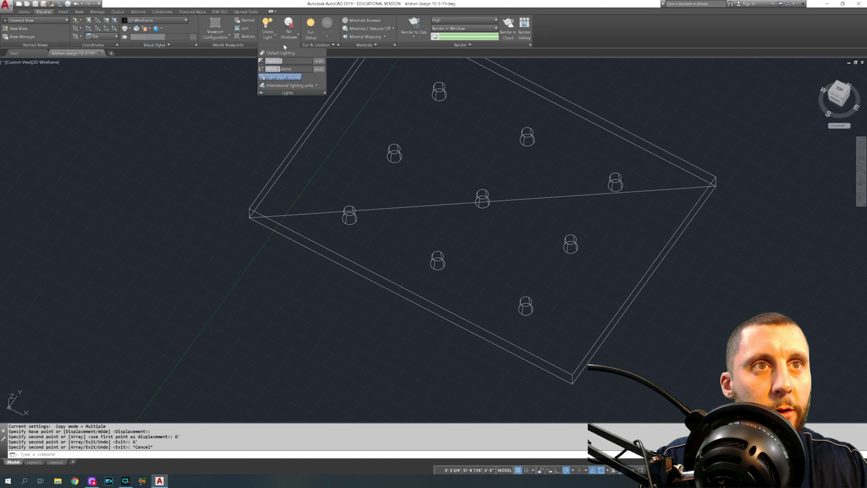
left_click(269, 33)
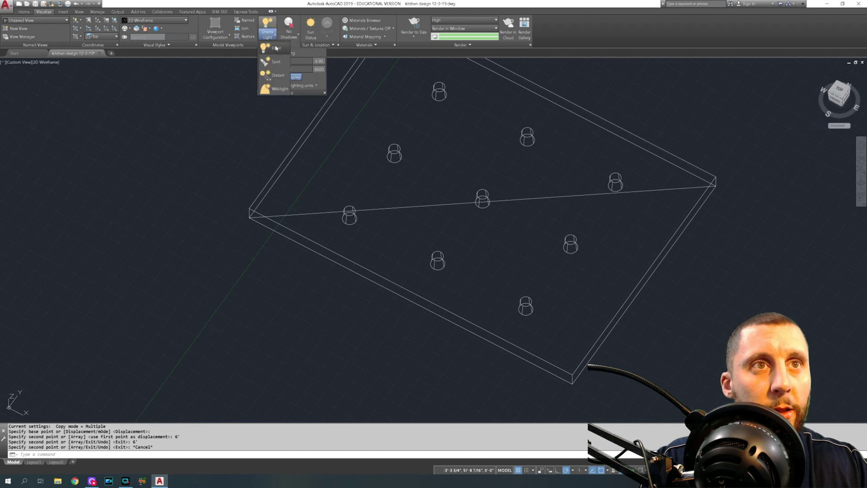
left_click(274, 46)
scroll(349, 216, "up", 8)
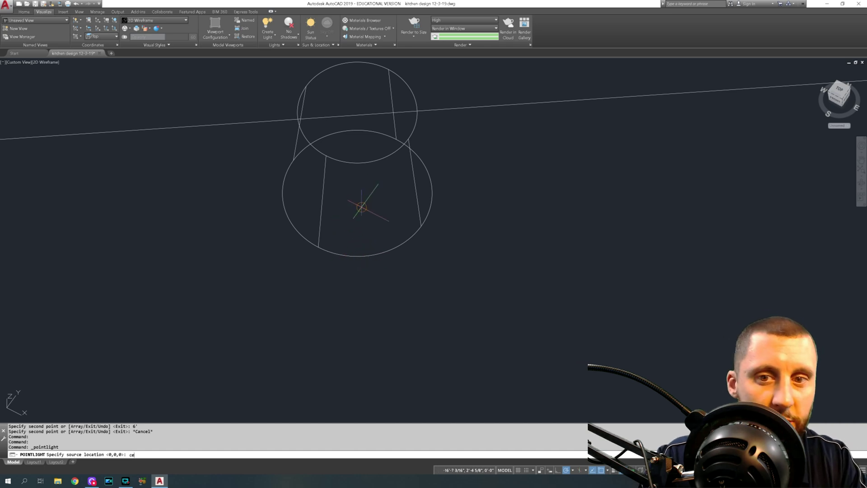
type("cen")
key("Return")
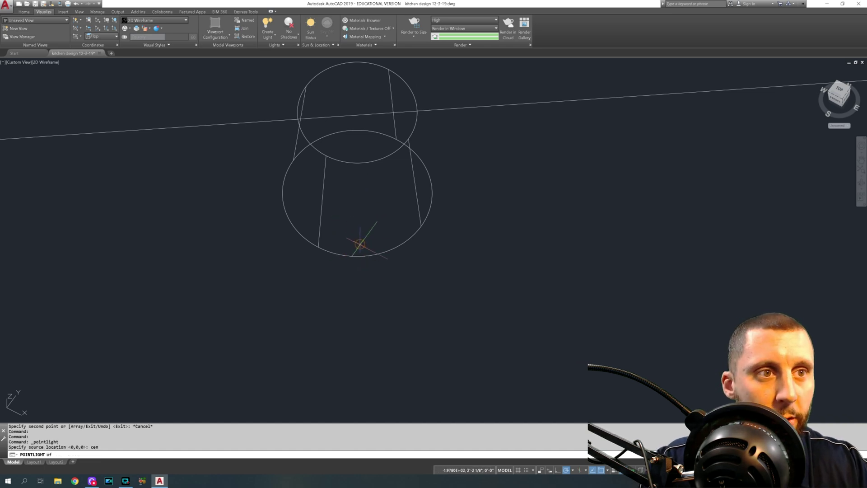
left_click(357, 193)
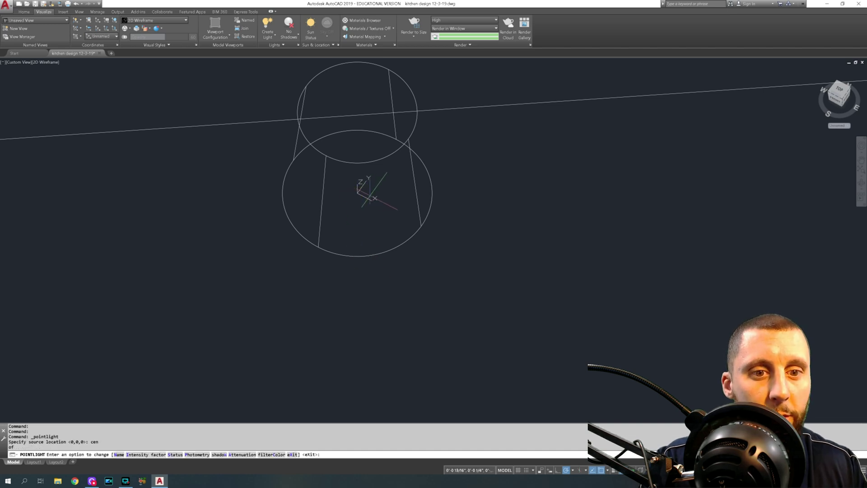
key("Return")
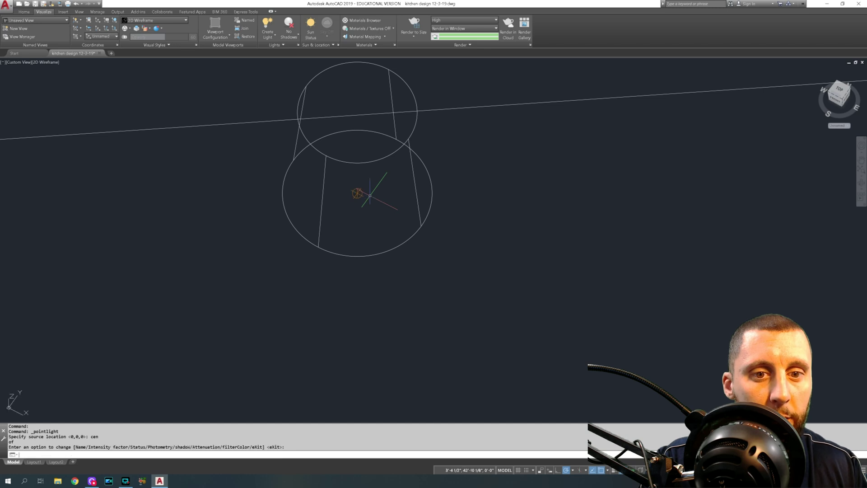
Step: Copy the point light from the corner fixture's bottom center to the other two fixtures in the negative Y row
key("Return")
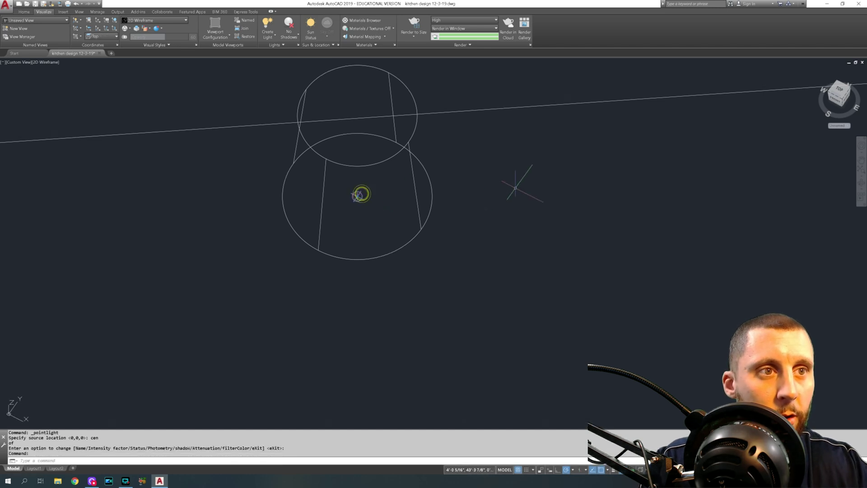
key("Return")
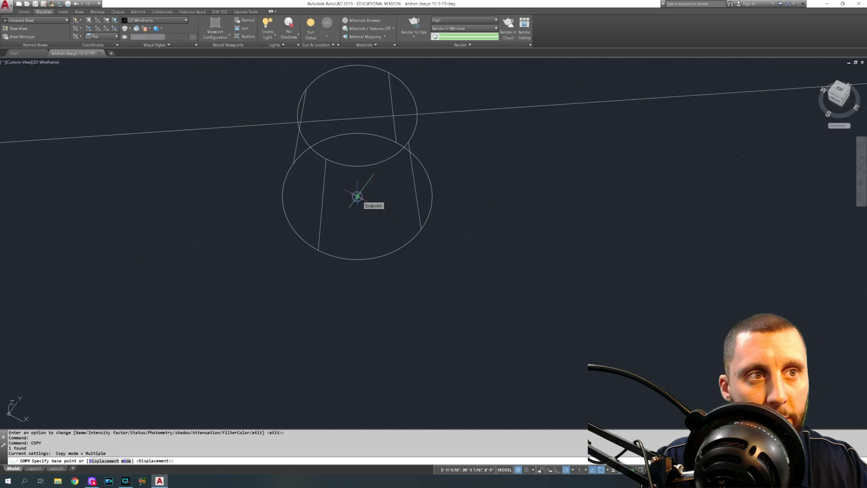
left_click(357, 196)
scroll(357, 196, "down", 6)
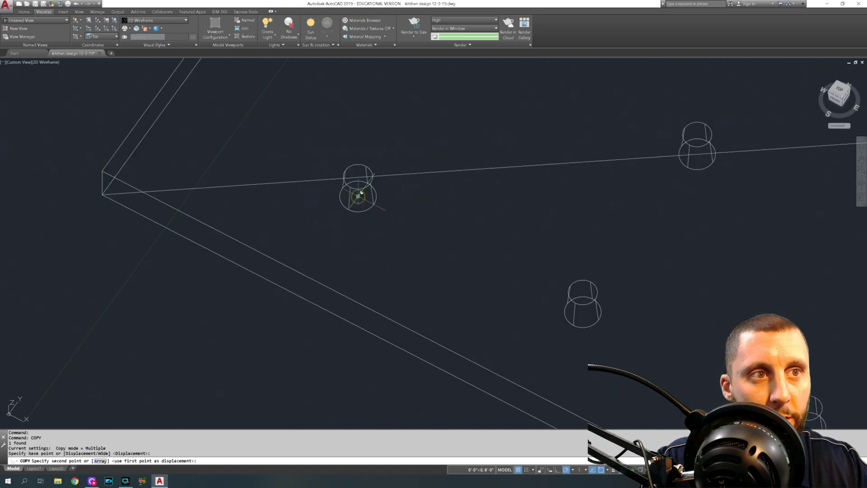
scroll(506, 262, "up", 4)
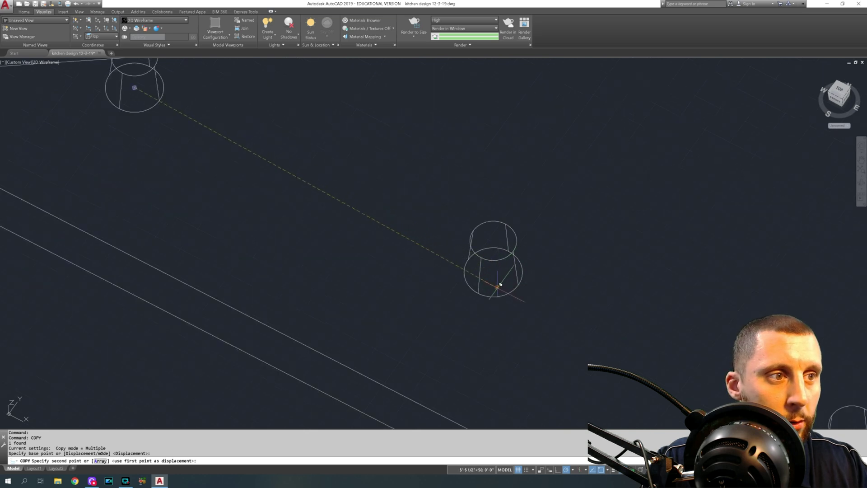
left_click(496, 269)
middle_click_drag(591, 291, 313, 184)
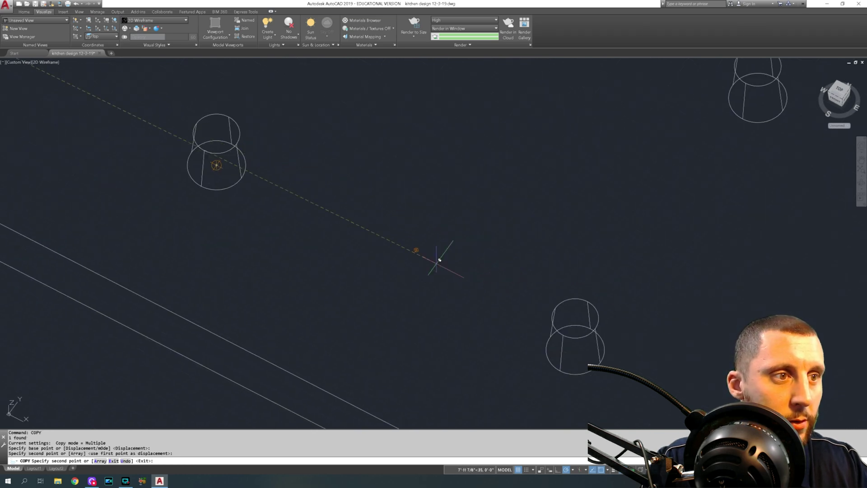
left_click(577, 347)
Step: Place copies of the point light at the bottom centers of the three fixtures in the middle row
middle_click_drag(577, 347, 526, 231)
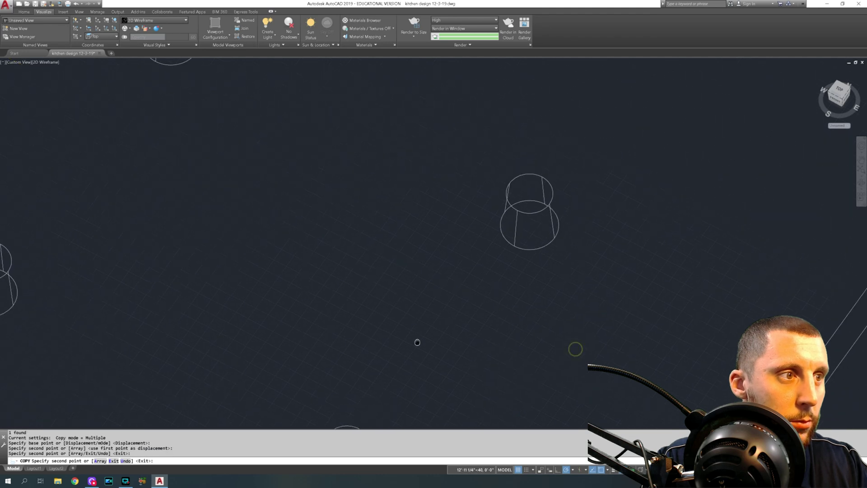
left_click(525, 232)
middle_click_drag(677, 353, 552, 345)
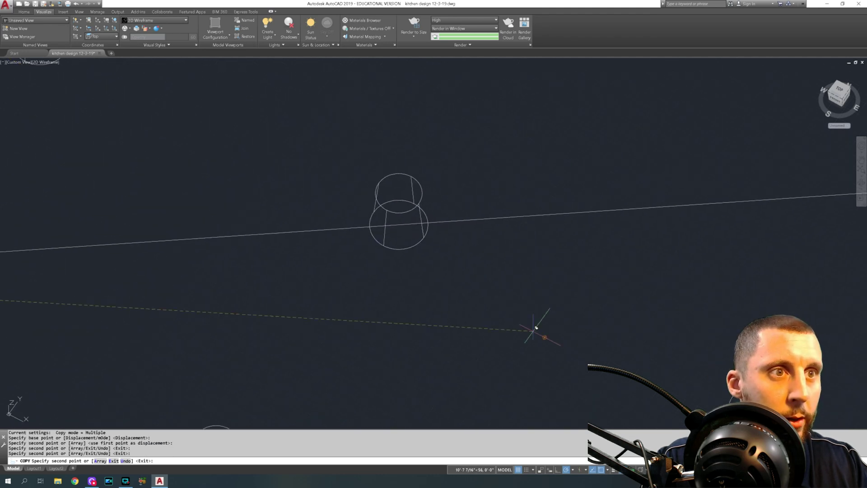
left_click(401, 222)
scroll(400, 223, "down", 3)
scroll(330, 231, "up", 3)
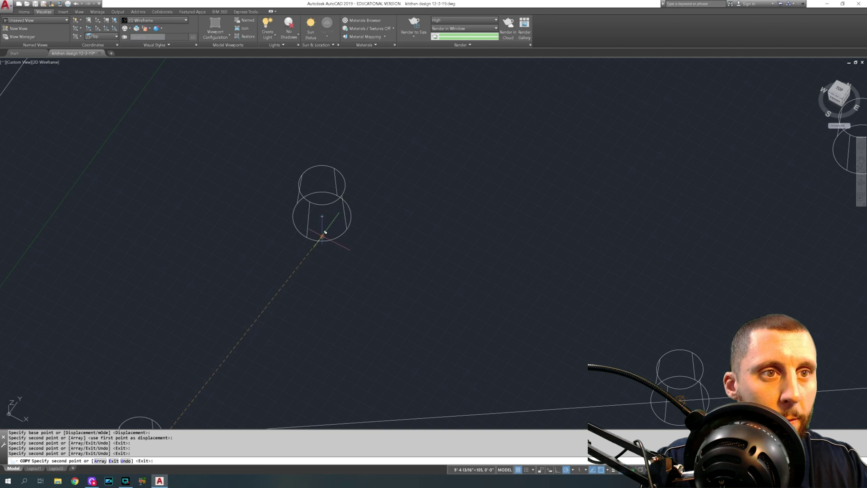
left_click(325, 233)
Step: Place copies of the point light in the three fixtures of the positive Y row and finish copying
scroll(428, 214, "down", 3)
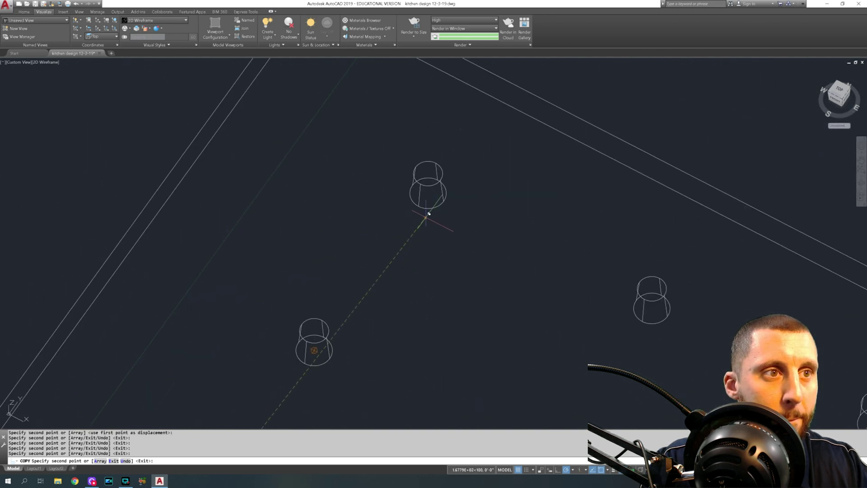
left_click(428, 191)
mouse_move(428, 191)
middle_mouse_down()
mouse_move(380, 169)
mouse_move(500, 248)
middle_mouse_up()
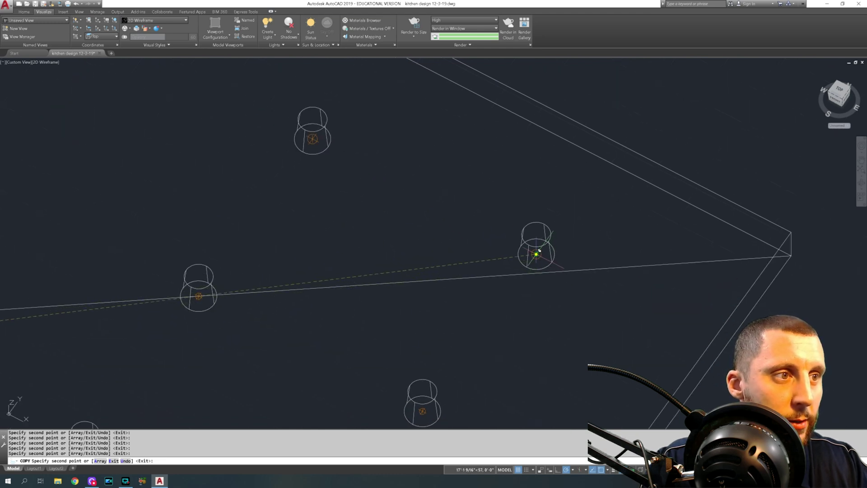
scroll(447, 244, "down", 4)
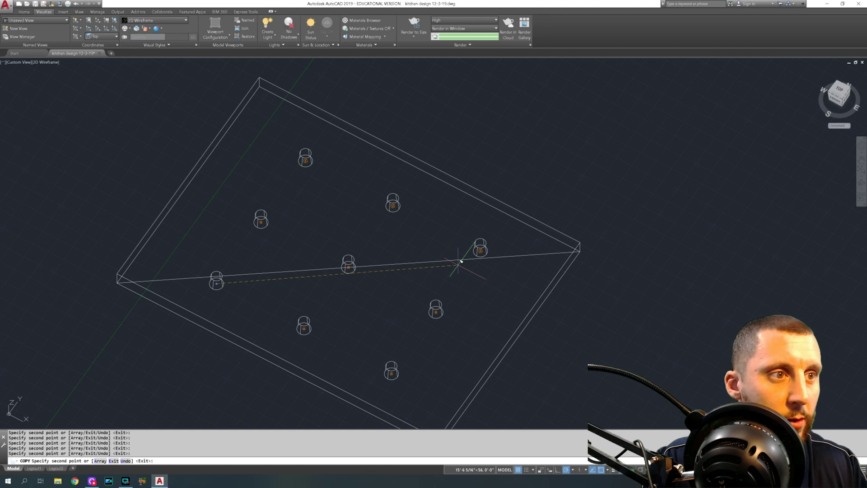
key("Escape")
Step: Delete the diagonal construction line running across the ceiling
left_click(454, 265)
left_click(425, 233)
key("Delete")
middle_click_drag(465, 274, 473, 248)
Step: Subtract all nine lofted fixture solids from the ceiling slab
type("s")
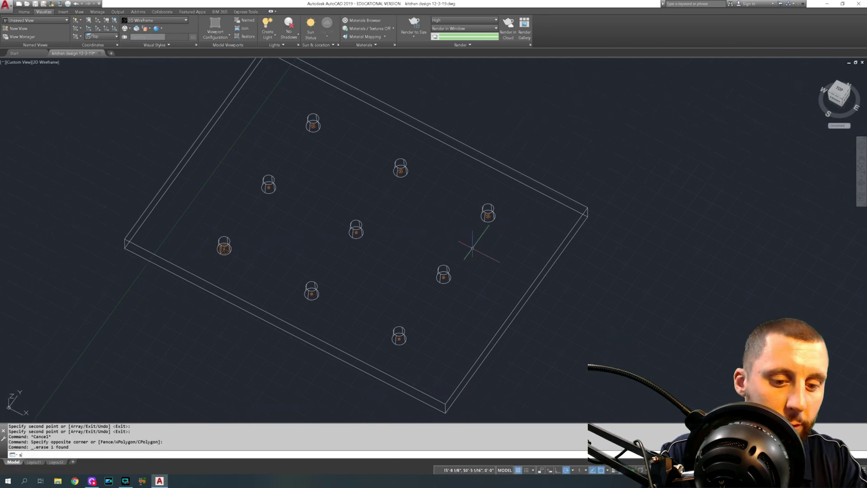
type("ubtract")
key("Return")
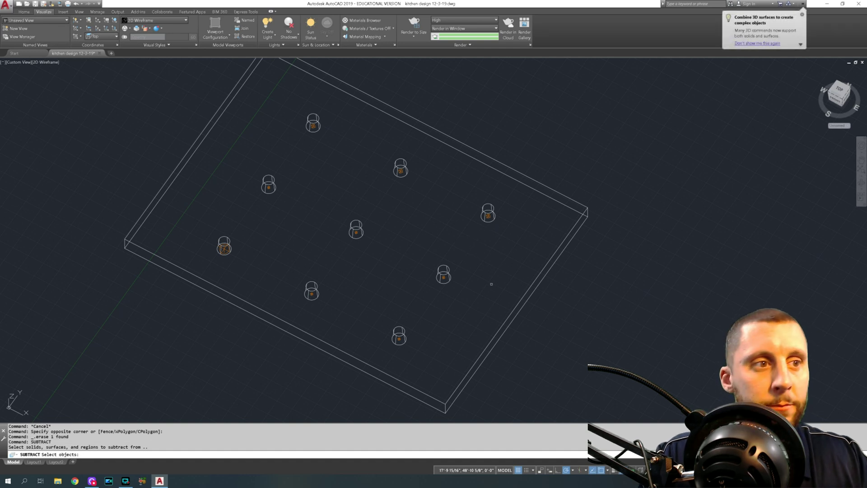
left_click(538, 321)
left_click(517, 290)
key("Return")
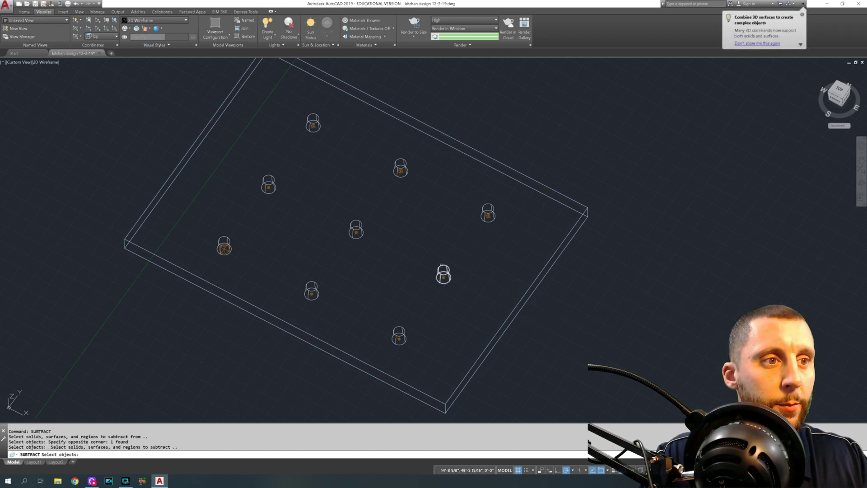
left_click(443, 270)
left_click(487, 208)
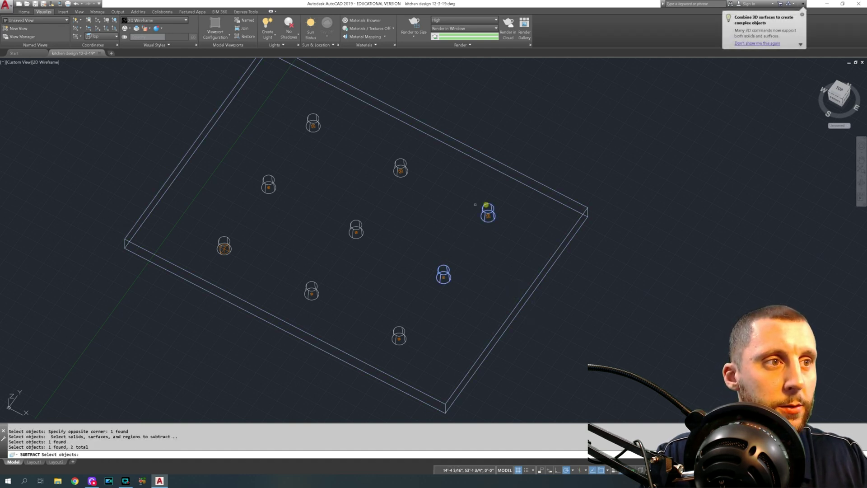
left_click(405, 161)
left_click(354, 221)
left_click(273, 177)
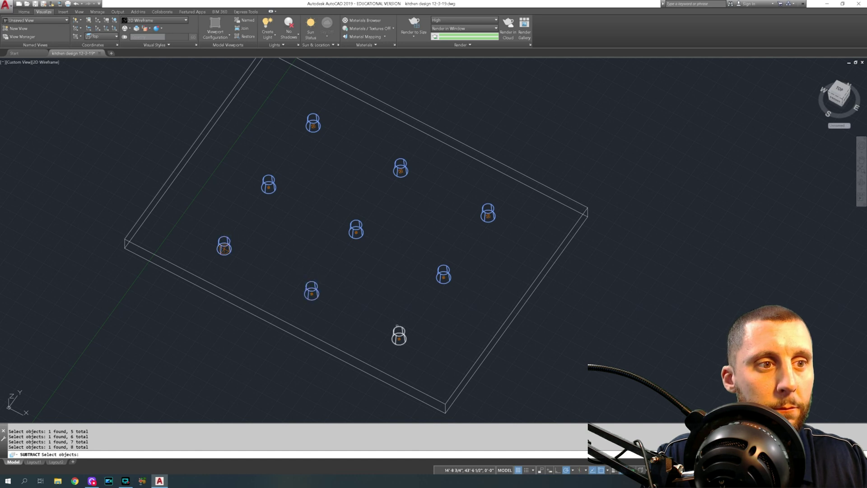
left_click(398, 334)
key("Return")
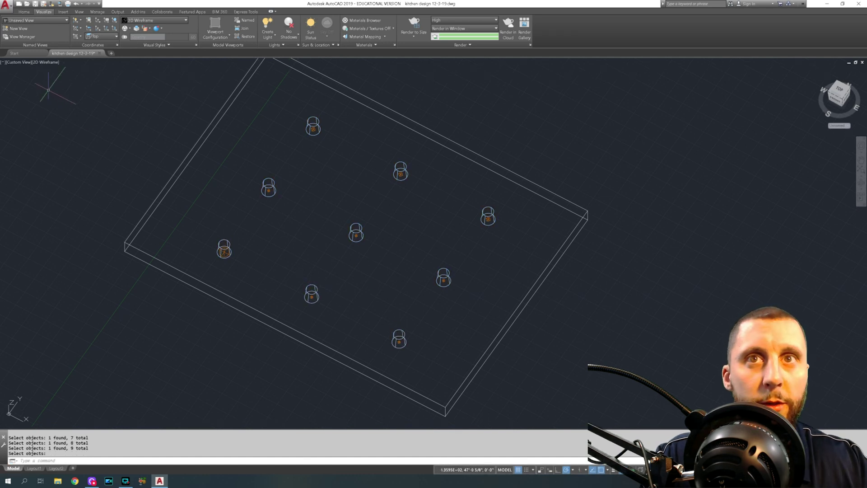
Step: Inspect the cut ceiling in the Conceptual visual style, then return to 2D Wireframe
left_click(43, 62)
left_click(52, 83)
mouse_move(412, 350)
middle_mouse_down("shift")
mouse_move(400, 205)
mouse_move(404, 330)
middle_mouse_up("shift")
left_click(43, 62)
left_click(50, 75)
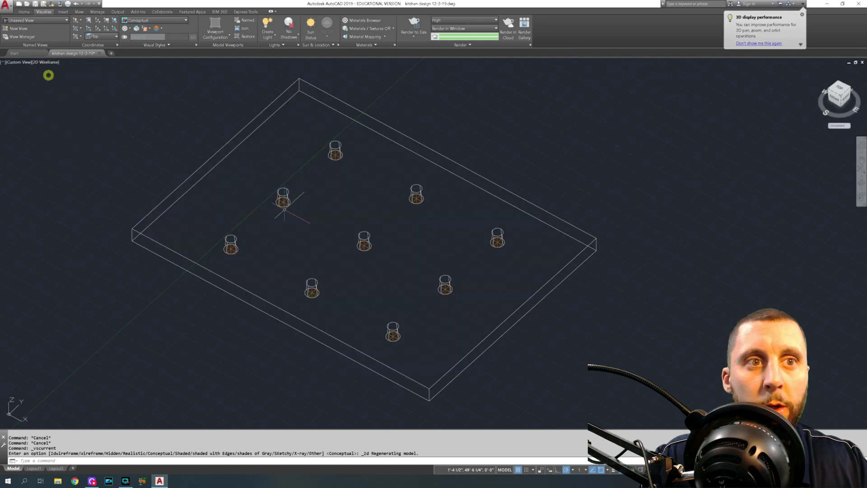
Step: Examine the properties of the point light in the middle fixture of the negative Y row, including its lamp intensity and color
scroll(355, 251, "up", 5)
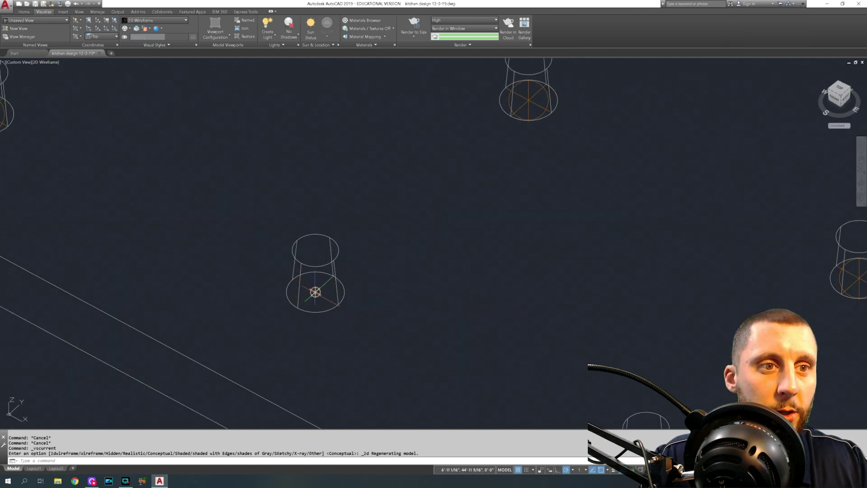
right_click(375, 201)
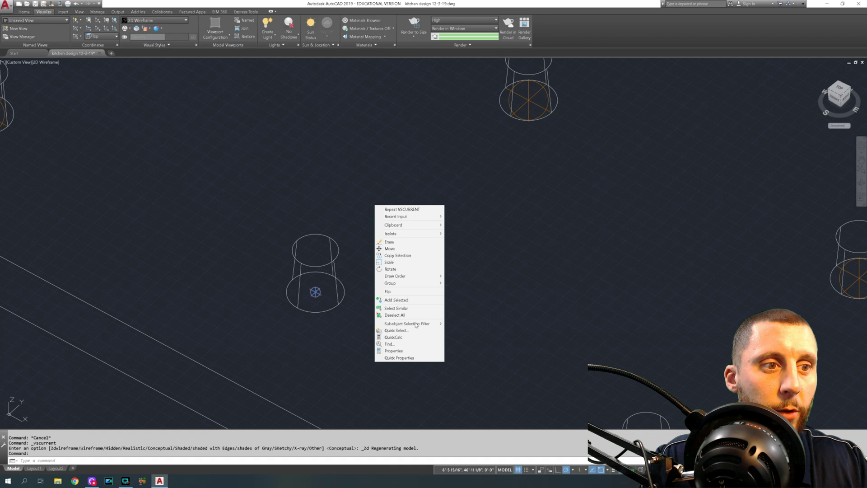
left_click(417, 351)
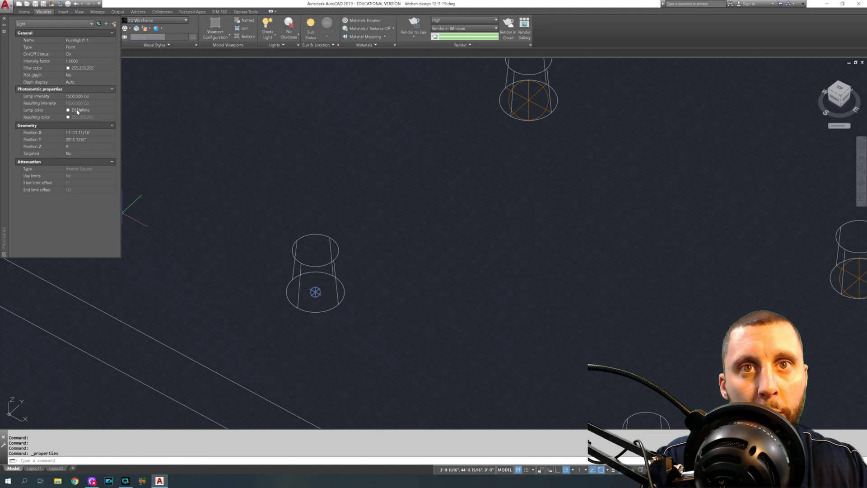
key("Escape")
scroll(321, 185, "down", 7)
middle_click_drag(326, 192, 340, 226)
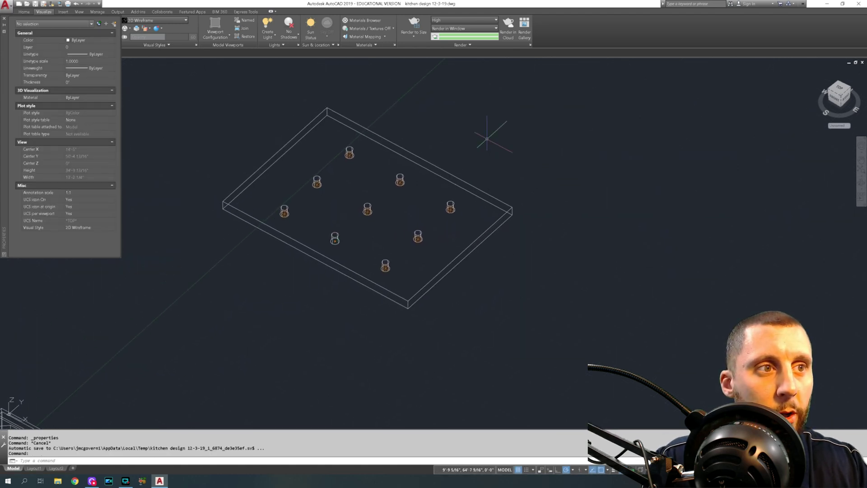
left_click(485, 120)
left_click(250, 285)
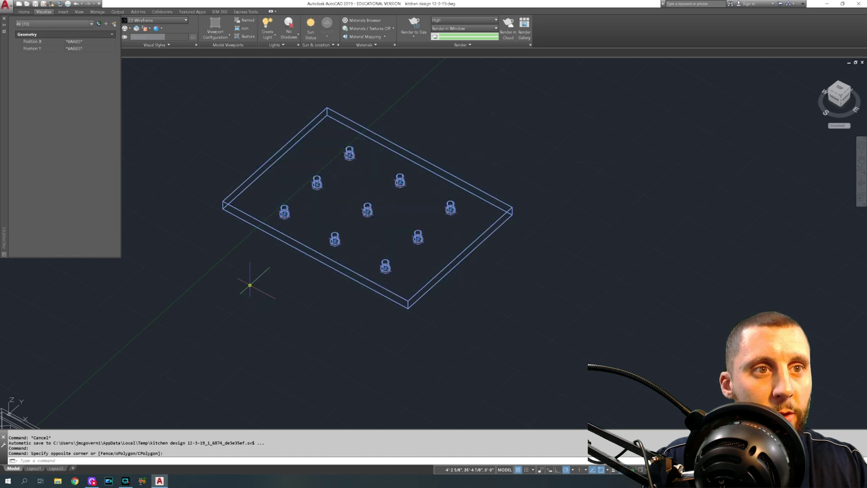
type("m")
key("Return")
left_click(312, 269)
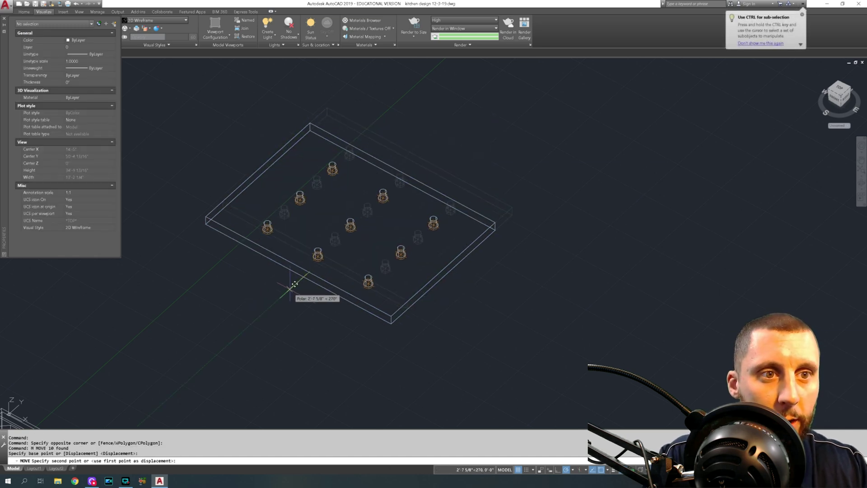
key("Escape")
Step: Move the other ceiling, the one without point lights beside the two doors, 50' along the negative X axis over the kitchen
scroll(292, 285, "down", 3)
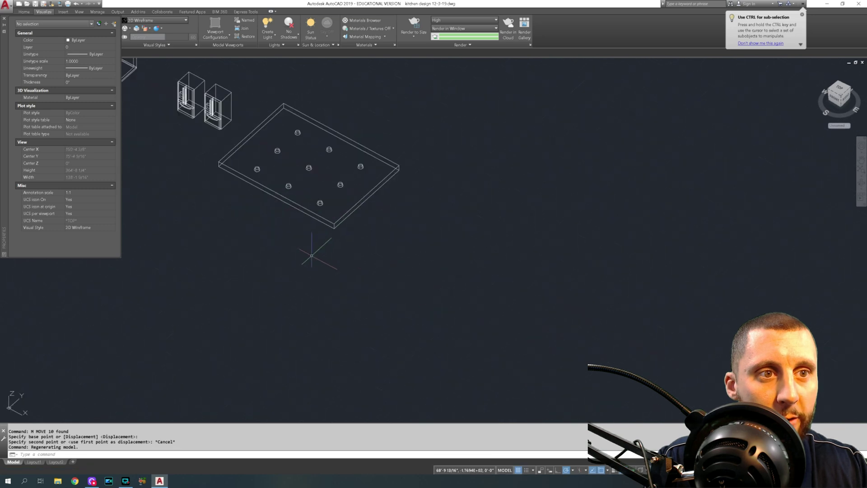
scroll(311, 256, "up", 3)
left_click(310, 178)
left_click(358, 262)
type("m")
key("Return")
left_click(385, 271)
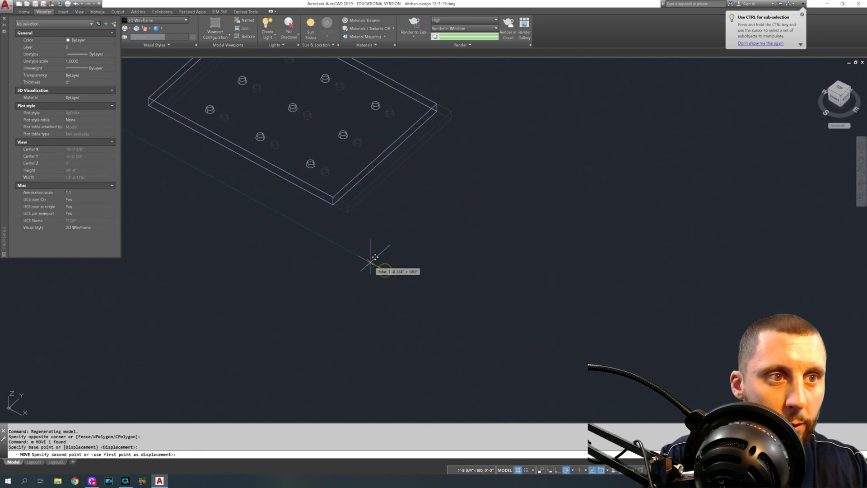
type("50'")
key("Return")
Step: Restore the saved camera view of the kitchen interior through the View Manager
scroll(328, 230, "down", 5)
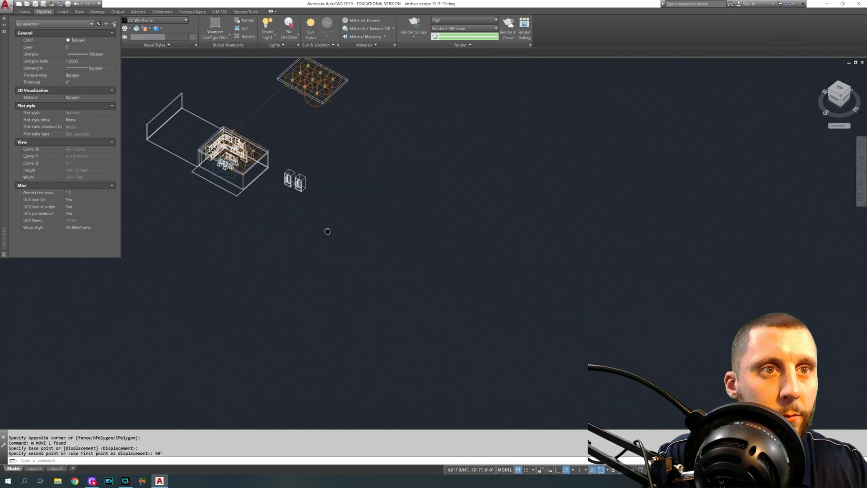
middle_click_drag(327, 230, 438, 309)
key("Escape")
type("view")
key("Return")
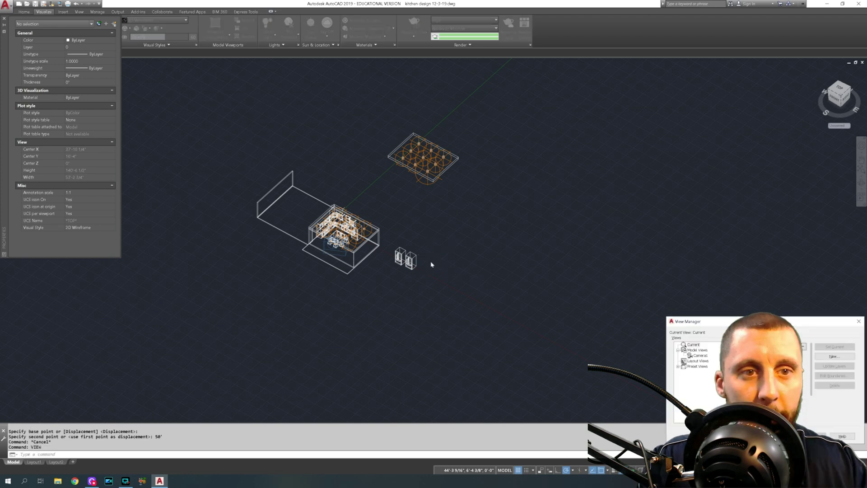
left_click(705, 356)
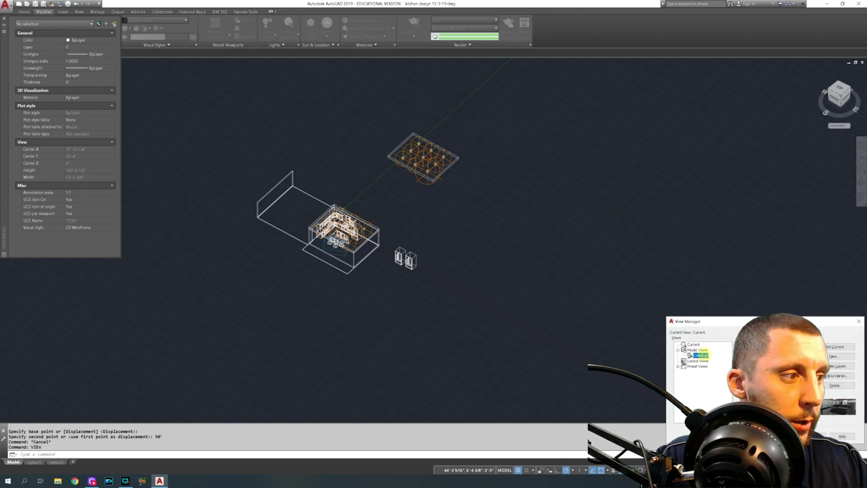
key("Return")
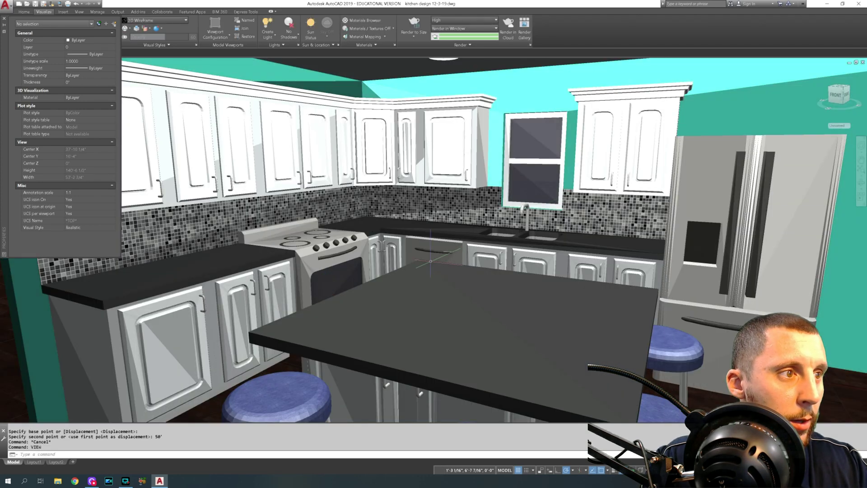